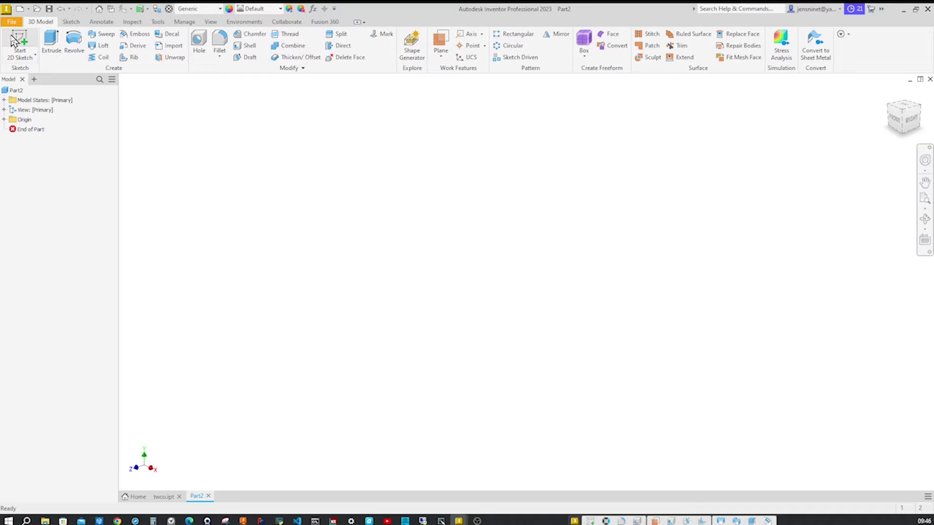
Step: Start a sketch on the XZ plane and draw a line about 11.5 mm long from the origin along the Z axis
left_click(17, 43)
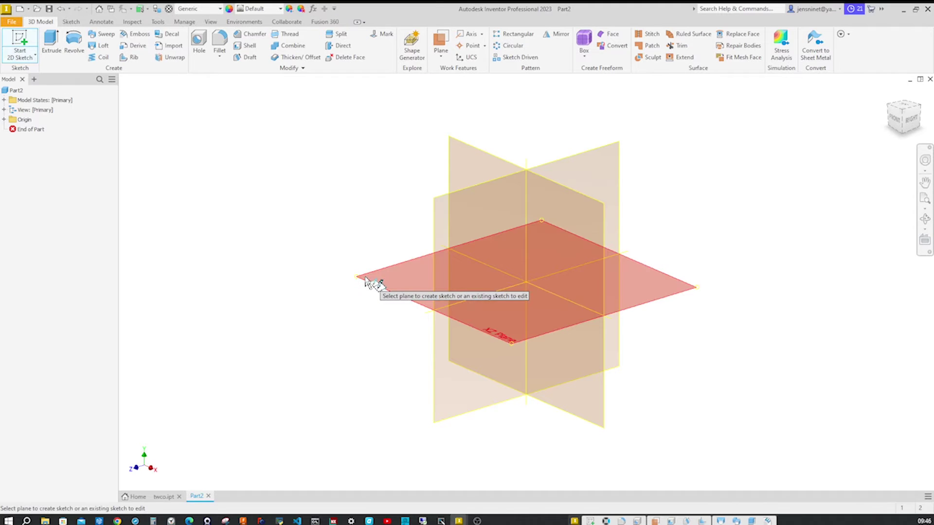
left_click(365, 280)
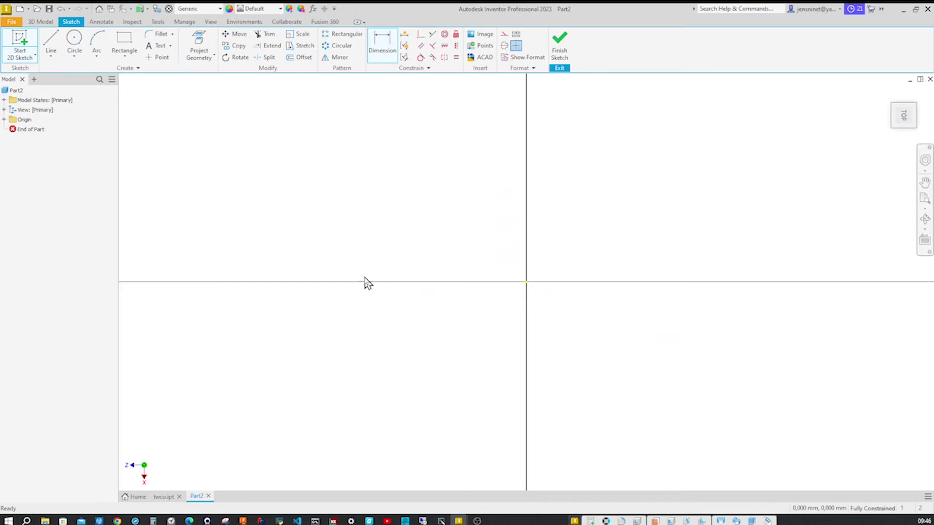
right_click(382, 258)
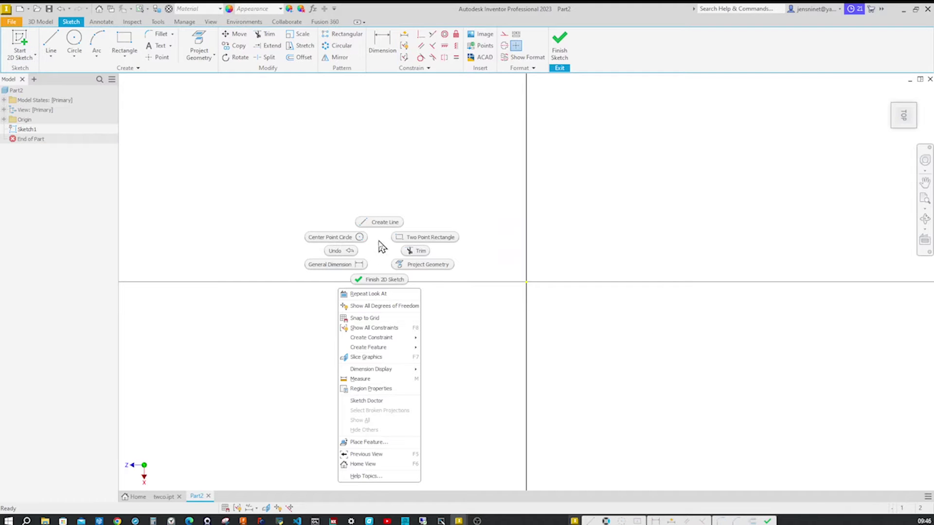
left_click(380, 221)
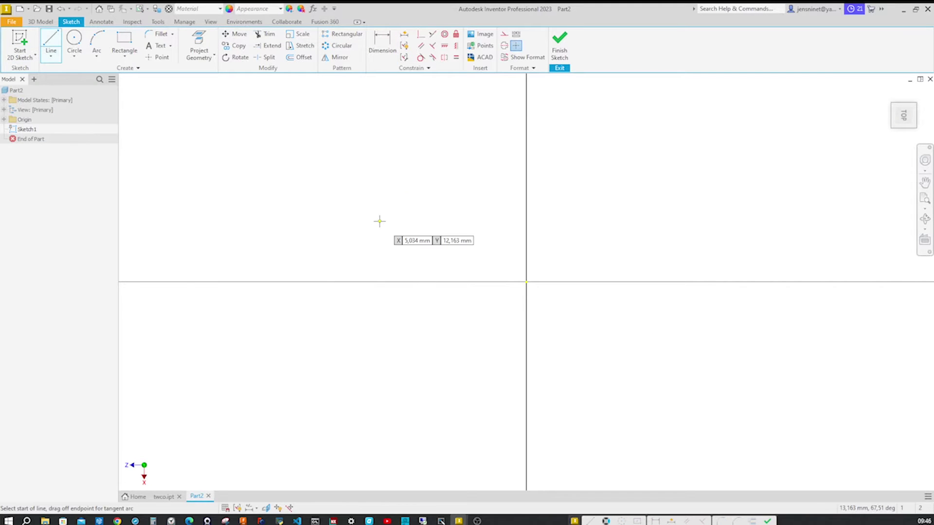
left_click(525, 280)
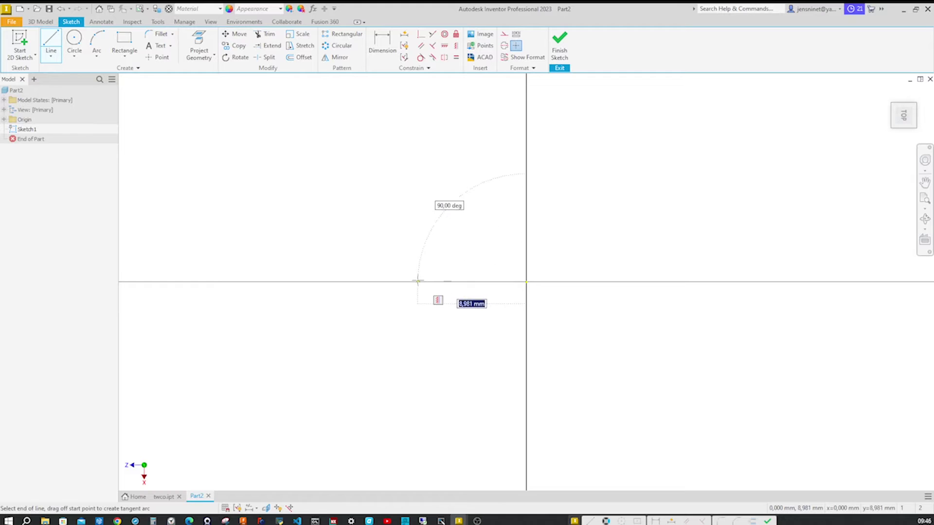
left_click(387, 281)
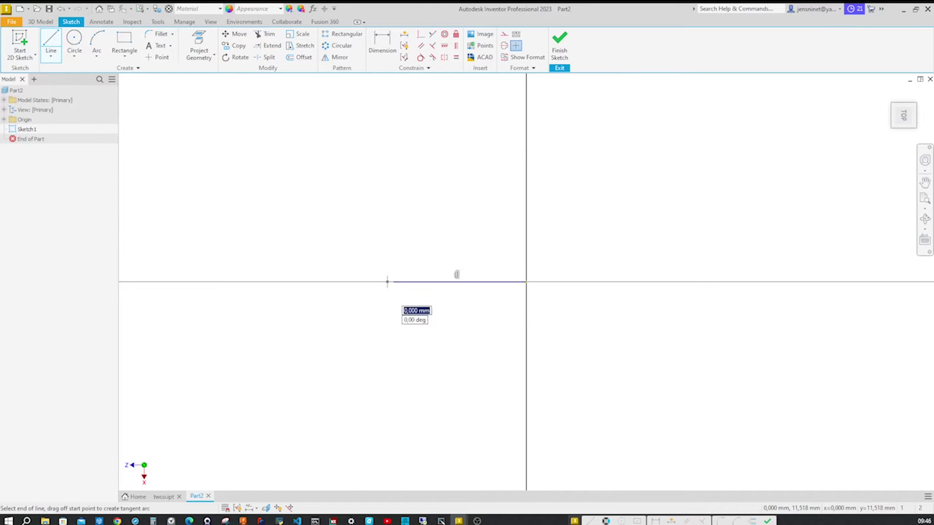
key("Escape")
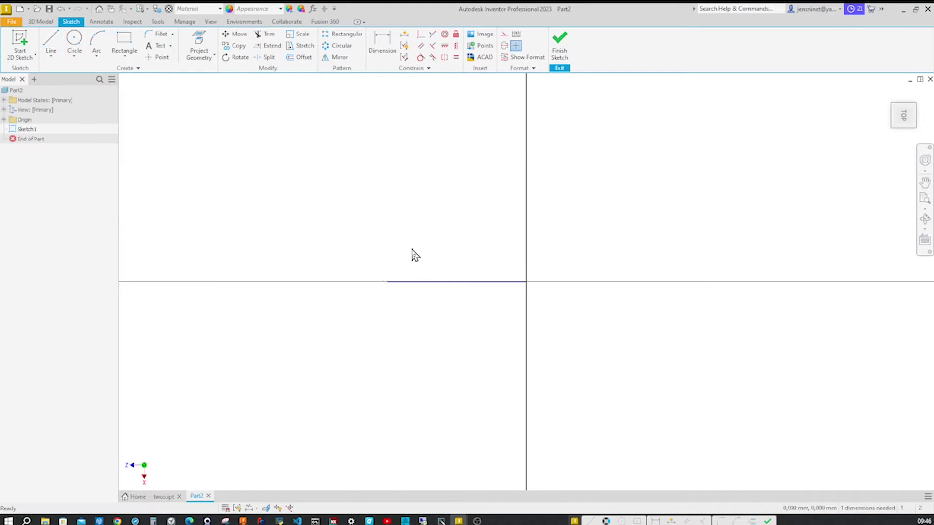
Step: Draw a circle about 8.4 mm in diameter centred on the free end of the line
right_click(411, 250)
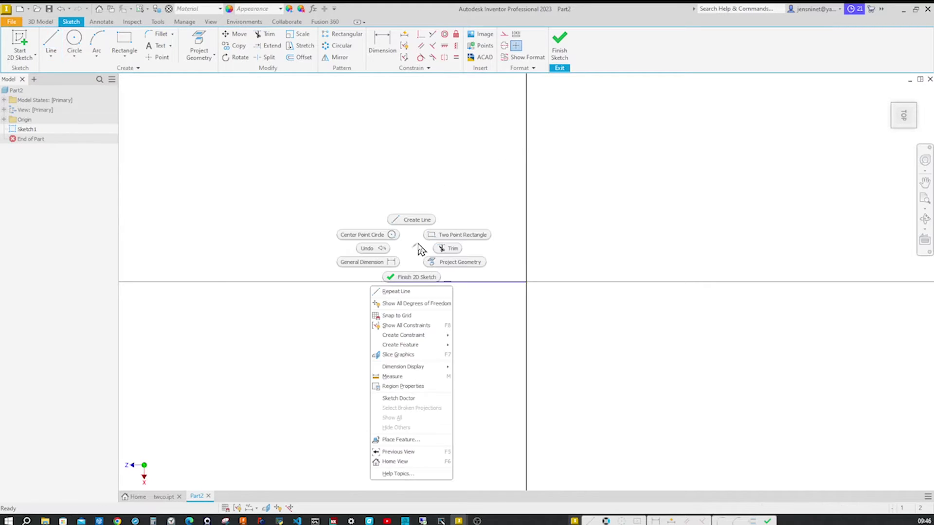
left_click(392, 236)
left_click(387, 282)
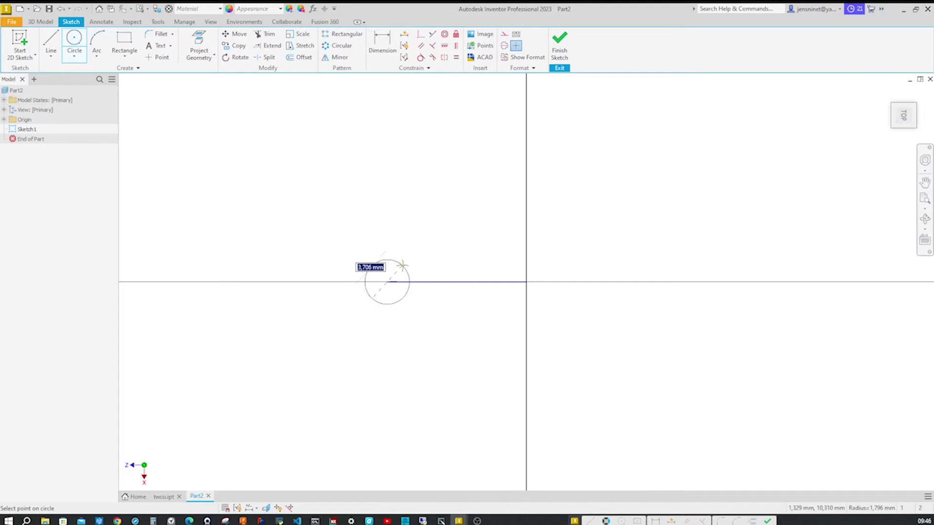
left_click(421, 244)
key("Escape")
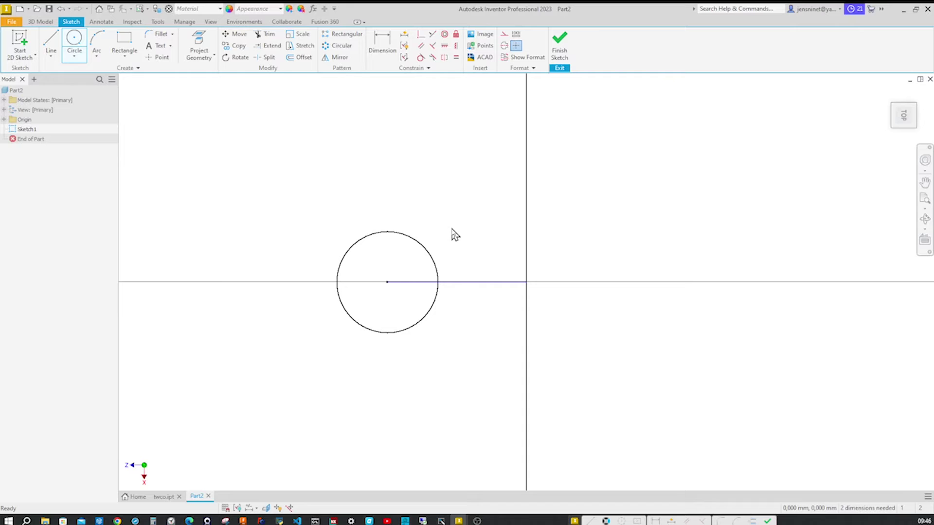
Step: Sketch half an outline around the circle: a perpendicular line about 6.6 mm, a parallel line about 6 mm, and a tangent arc ending on the axis
right_click(453, 234)
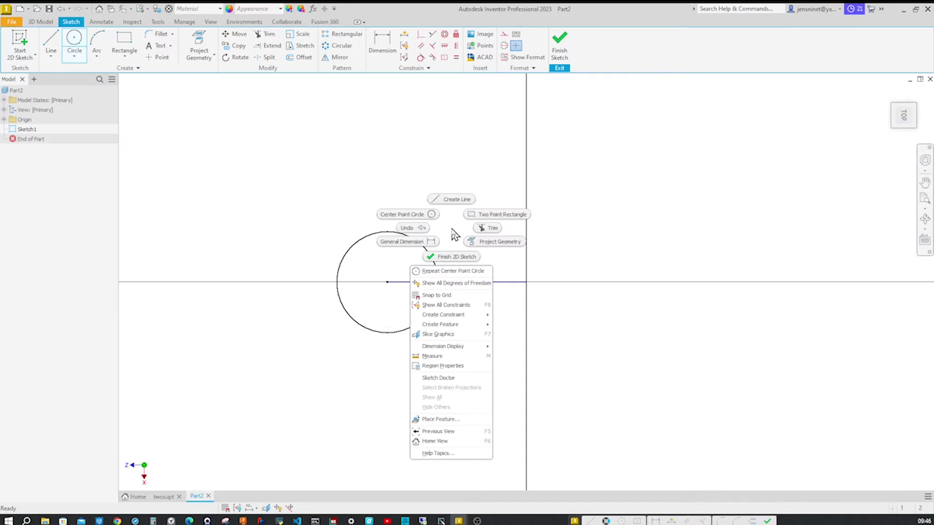
left_click(456, 200)
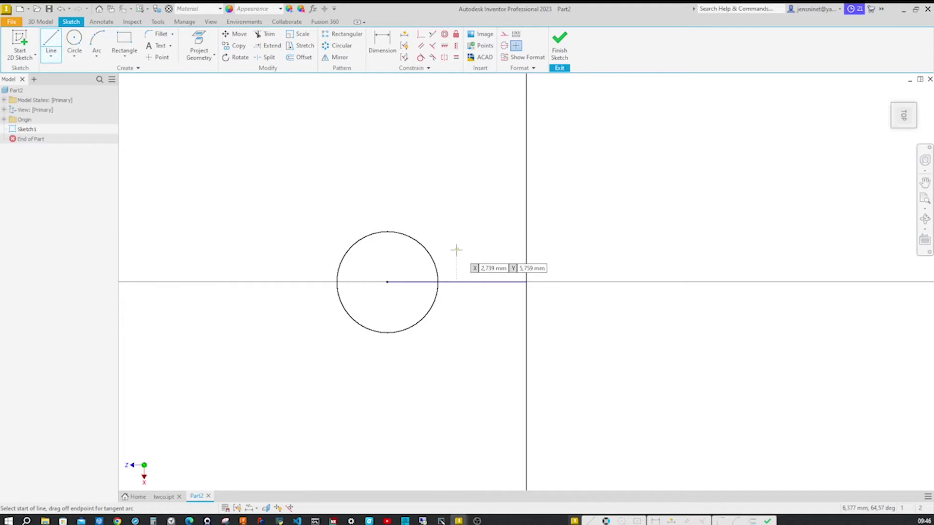
left_click(459, 282)
left_click(460, 202)
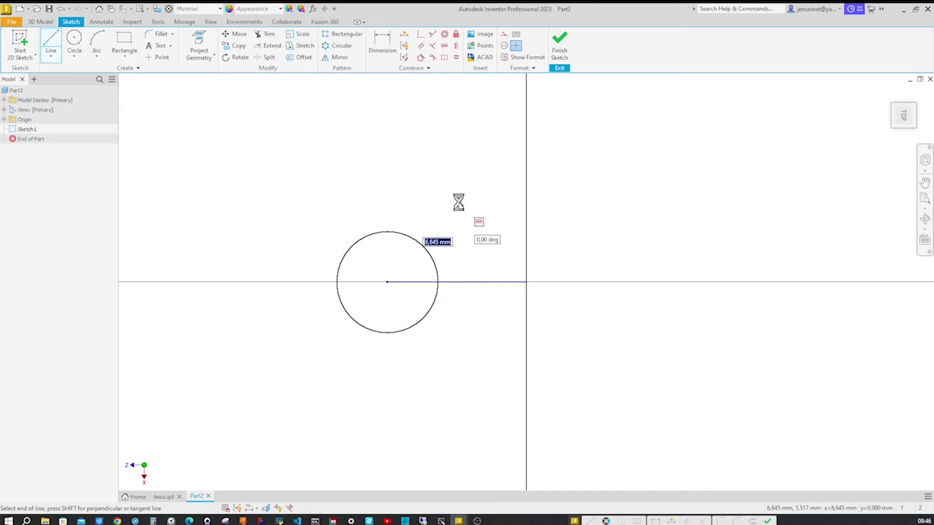
left_click(386, 202)
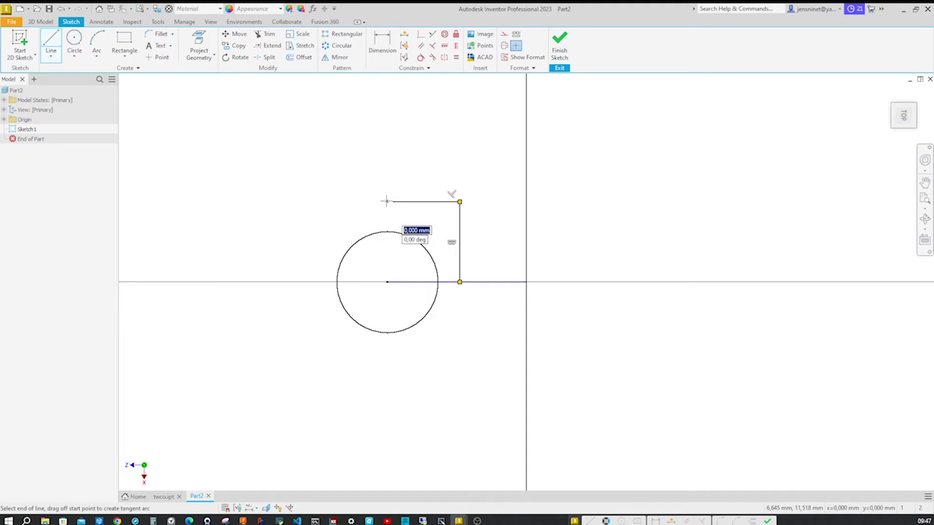
left_click_drag(387, 202, 291, 282)
key("Escape")
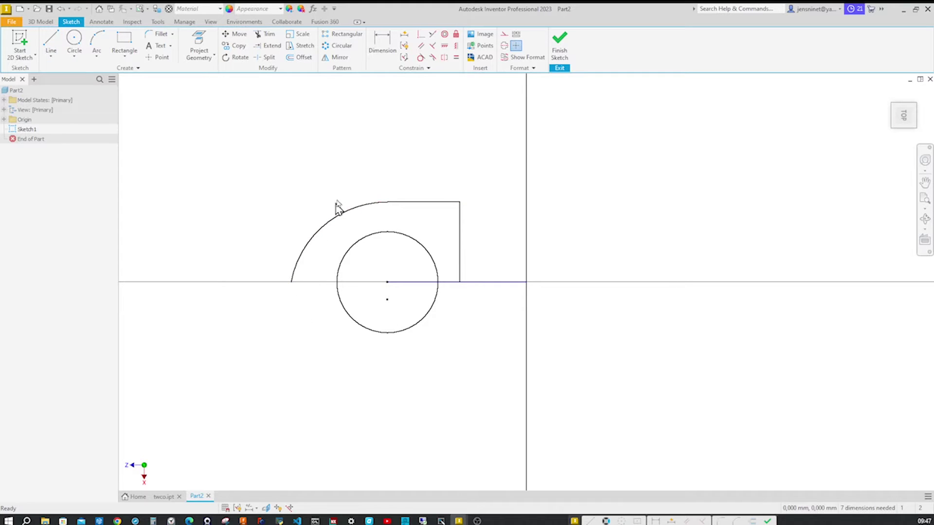
Step: Mirror the two outline lines and the arc across the line drawn from the origin
left_click(340, 57)
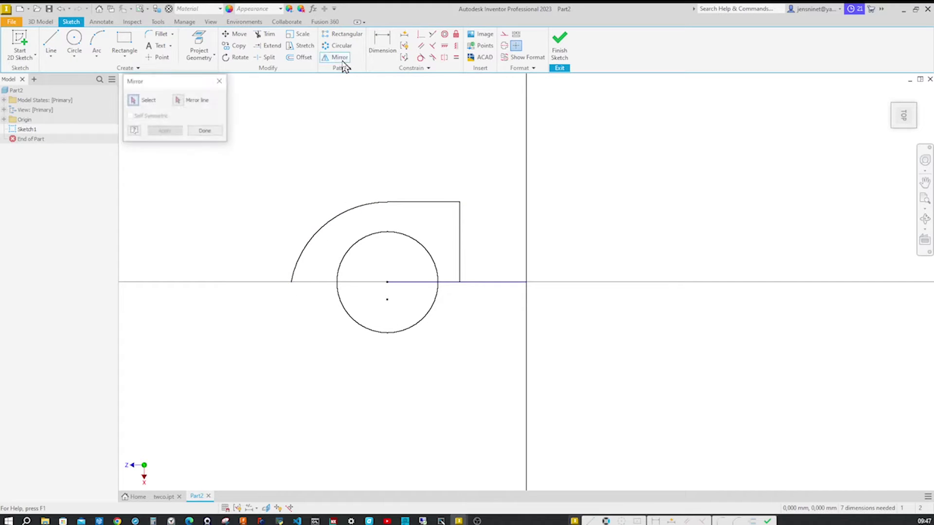
left_click(458, 237)
left_click(427, 202)
left_click(365, 209)
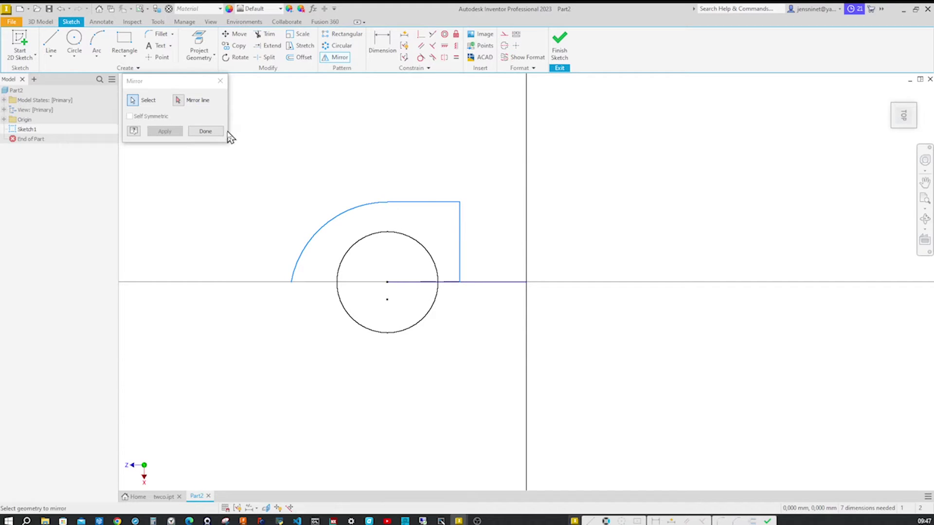
left_click(178, 100)
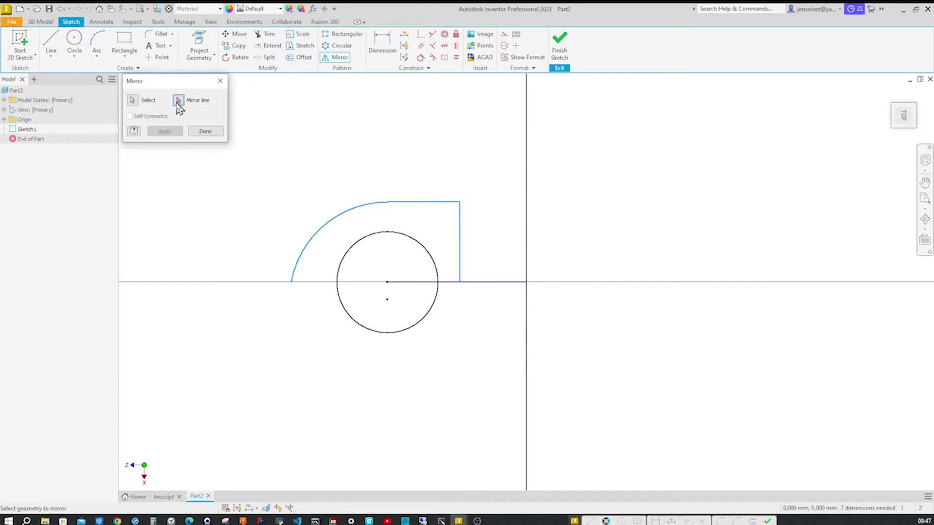
left_click(493, 285)
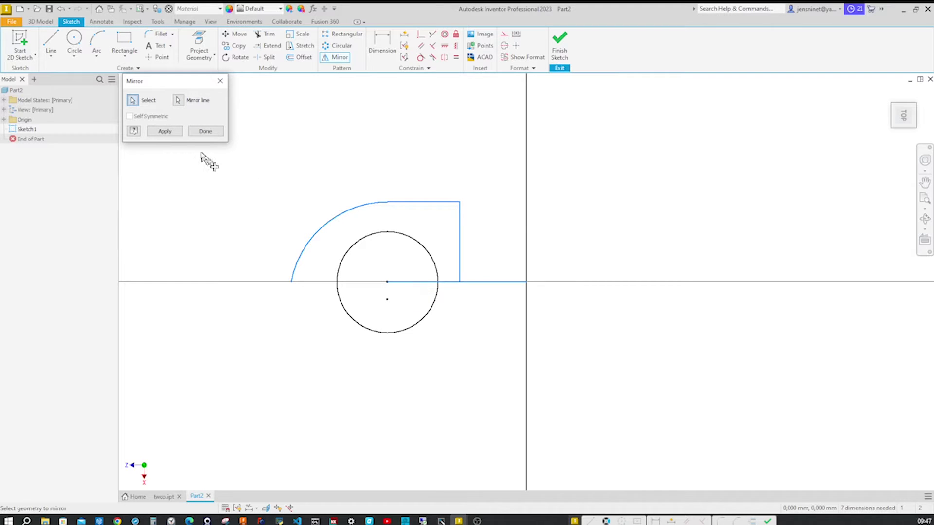
left_click(168, 132)
key("Escape")
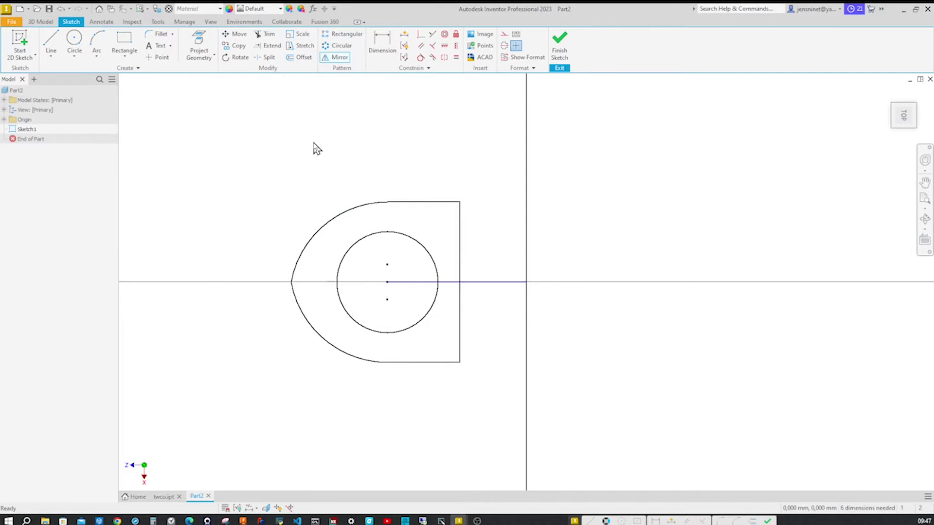
Step: Make the two outer arcs concentric with each other and with the inner circle
left_click(445, 34)
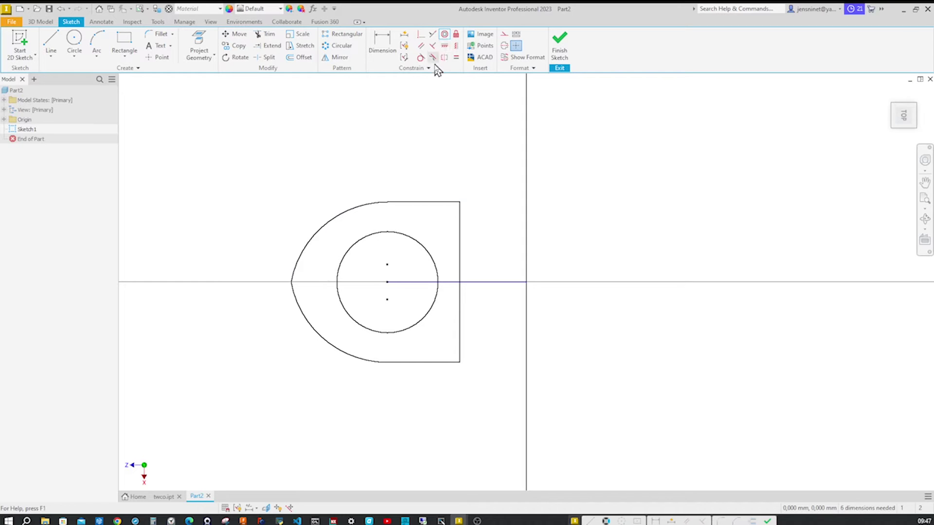
left_click(304, 244)
left_click(302, 313)
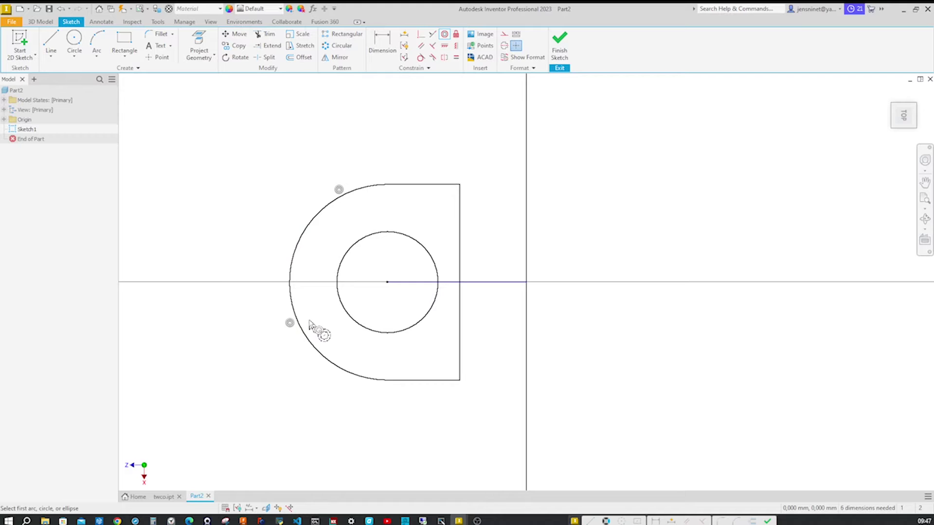
left_click(305, 339)
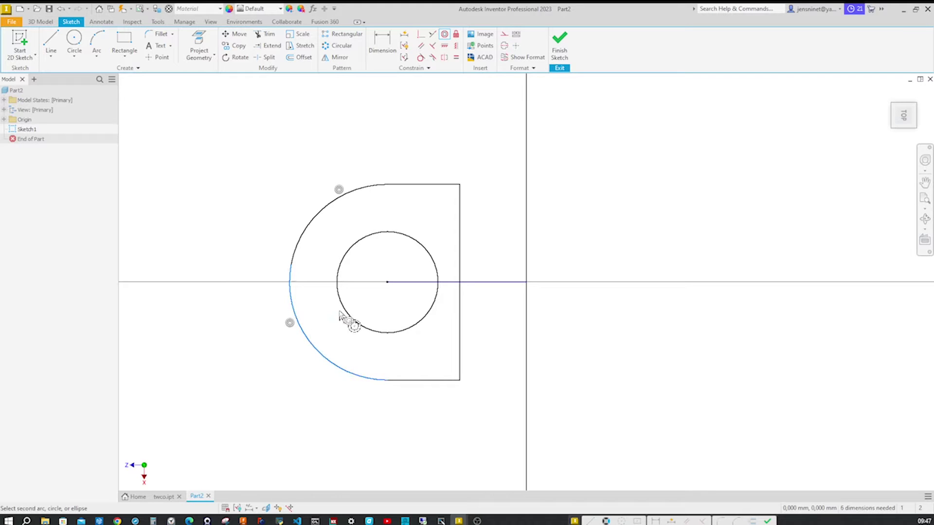
left_click(355, 321)
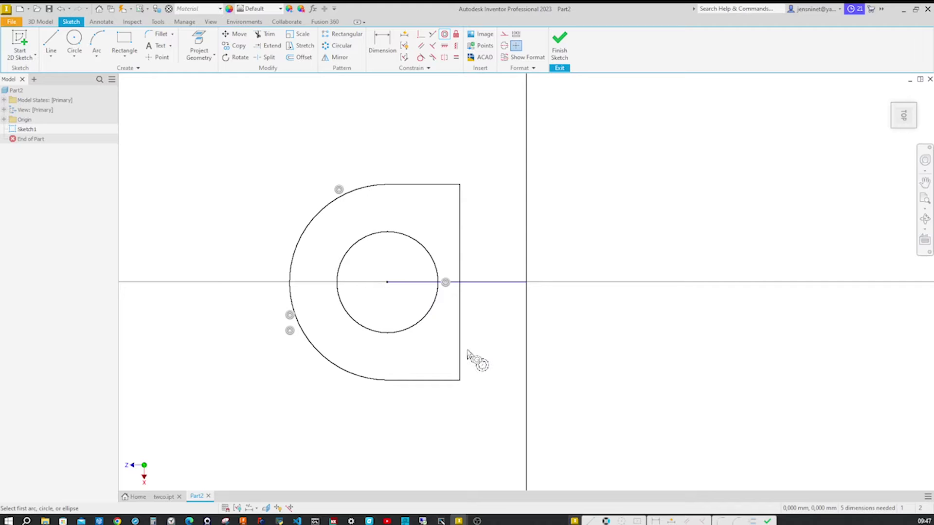
key("Escape")
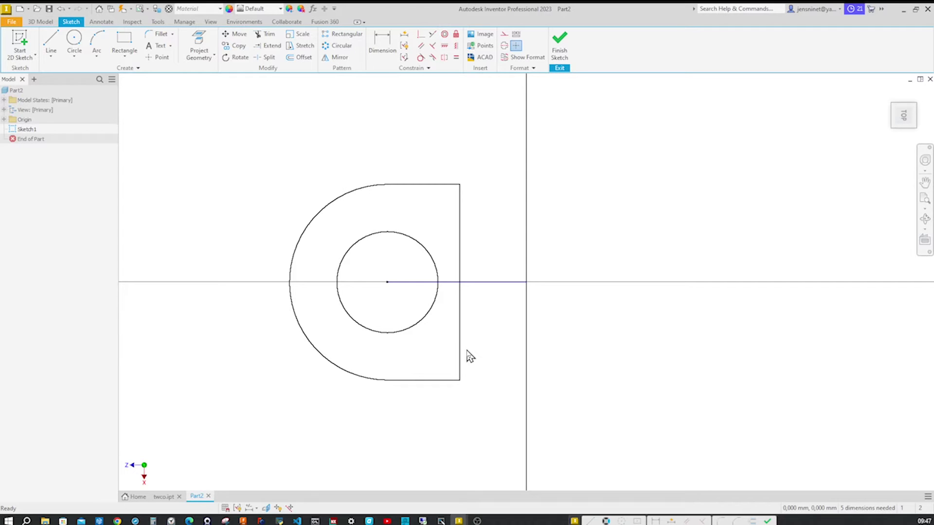
Step: Convert the line from the origin to the circle's centre into construction geometry
left_click(497, 283)
right_click(500, 289)
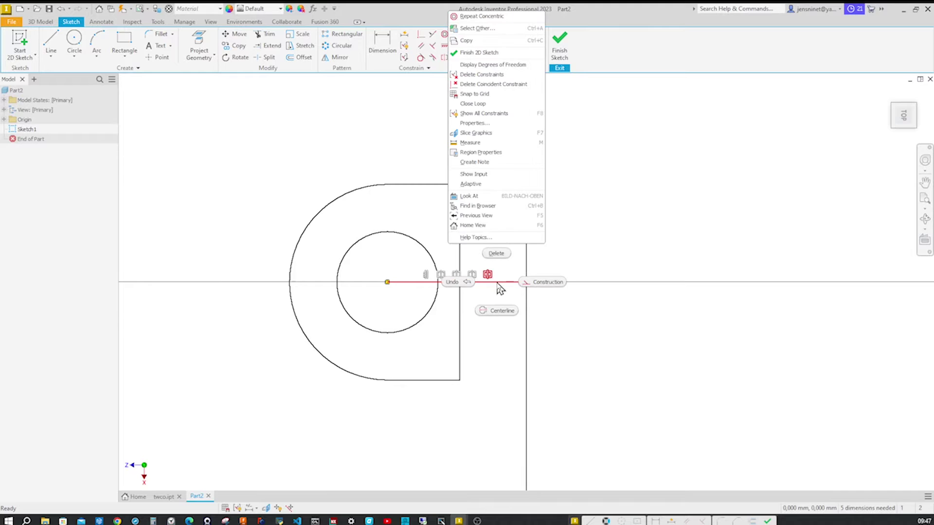
left_click(546, 283)
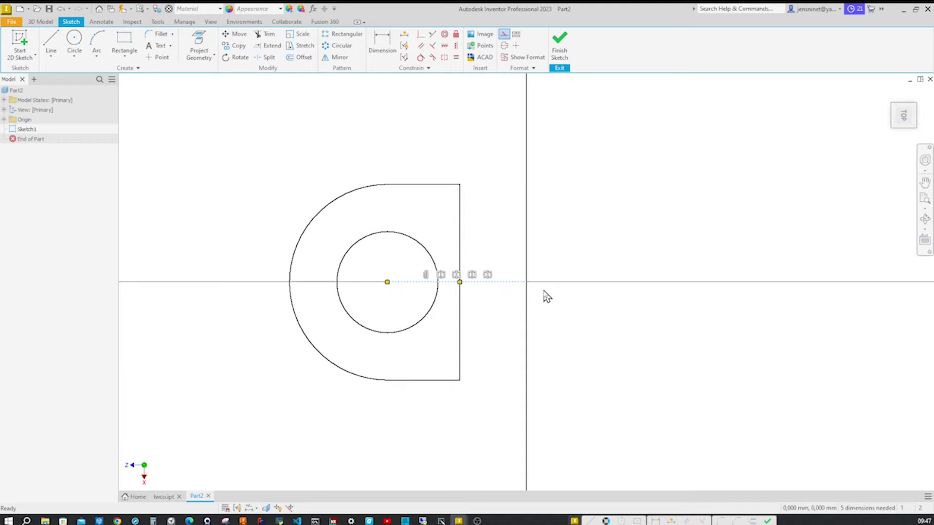
left_click(546, 332)
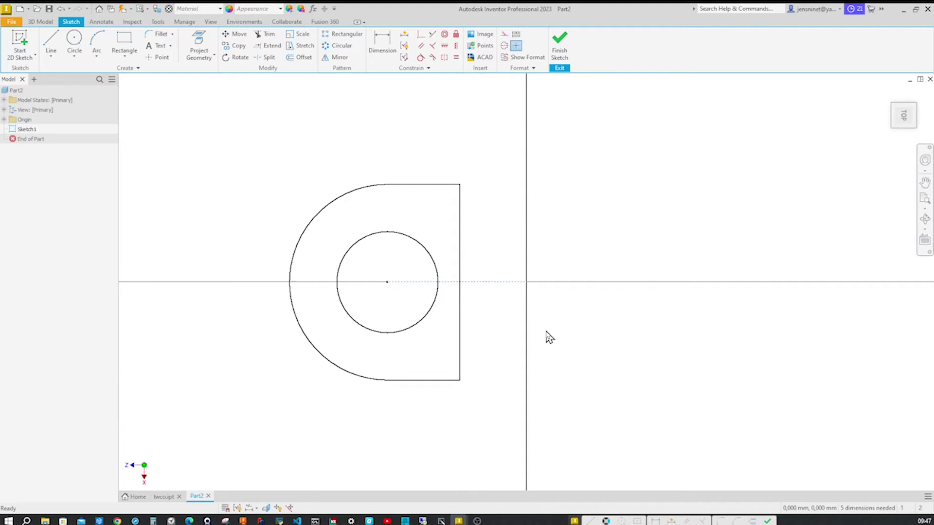
Step: Dimension the inner circle's diameter as 18 mm
right_click(489, 341)
left_click(469, 356)
left_click(391, 335)
left_click(287, 390)
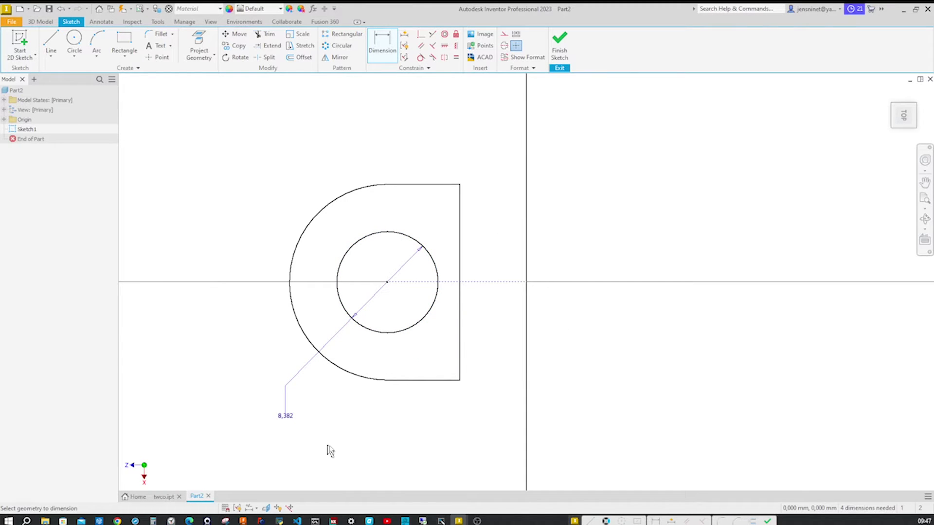
left_click(288, 424)
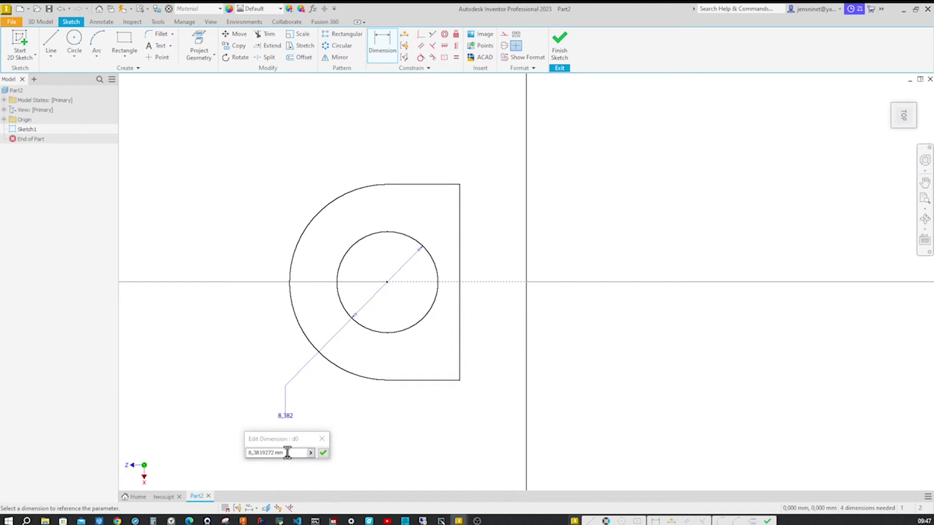
type("1")
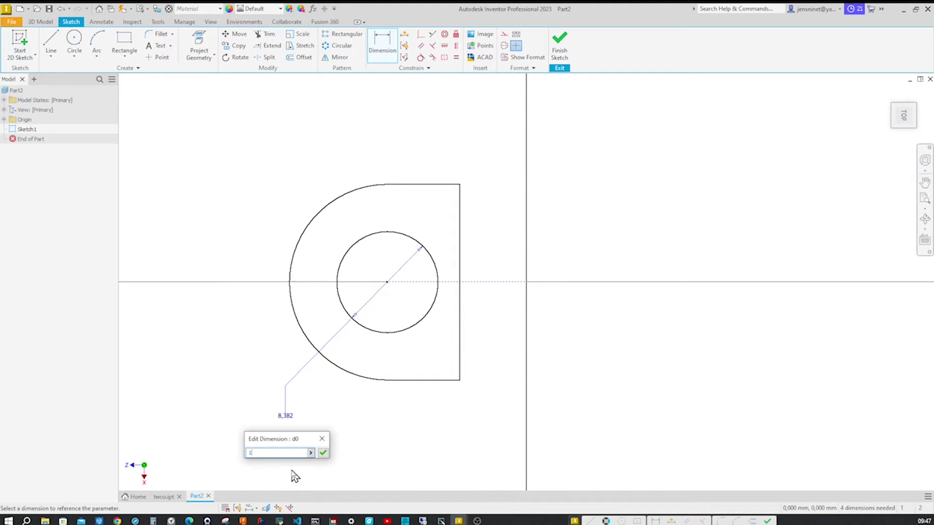
type("8")
key("Return")
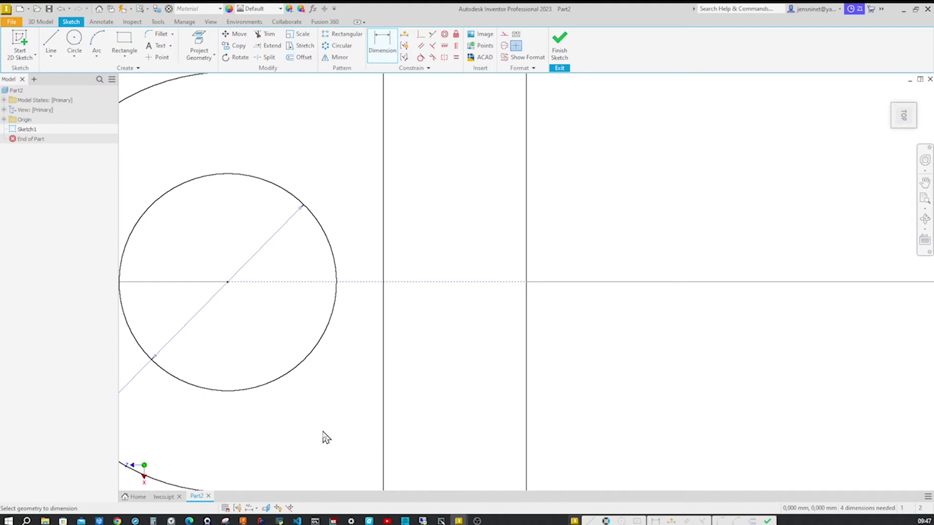
Step: Dimension the outer arc of the lug outline with a radius of 25 mm
left_click(406, 395)
left_click(290, 408)
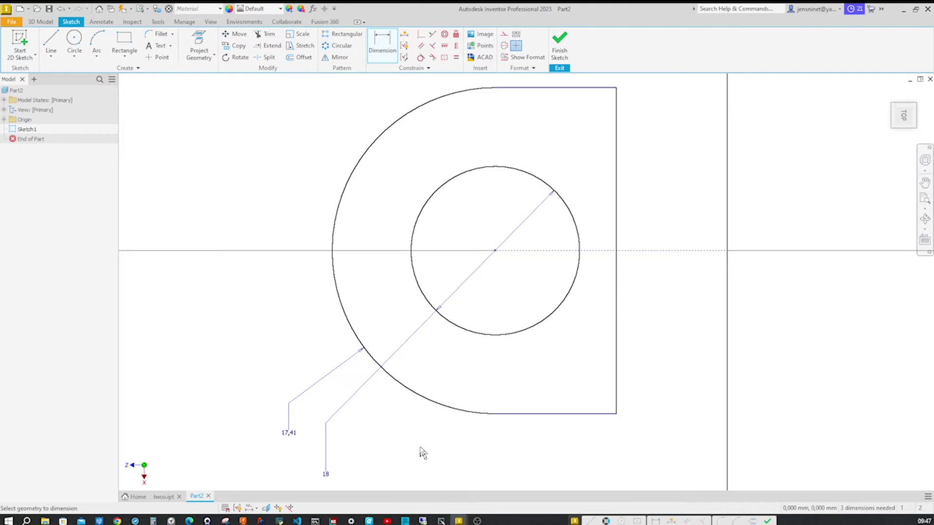
double_click(288, 433)
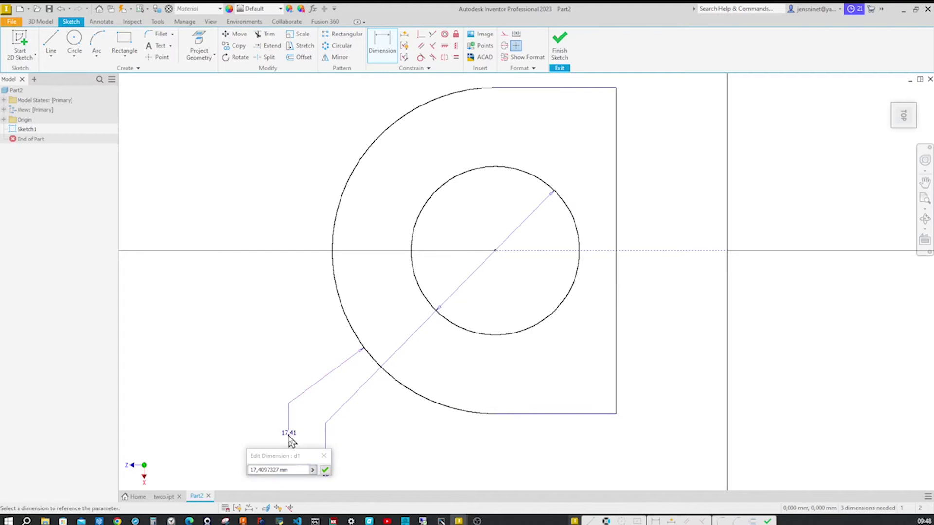
type("25")
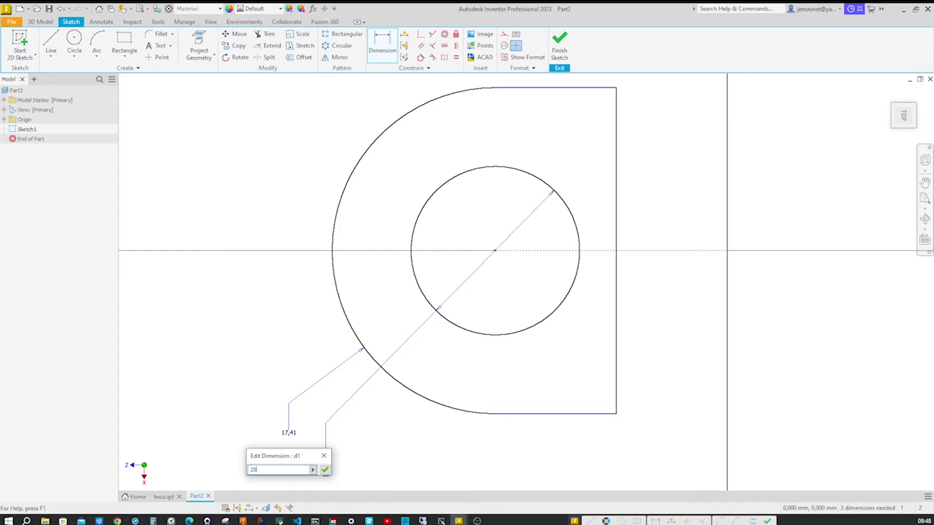
key("Return")
scroll(481, 425, "down", 4)
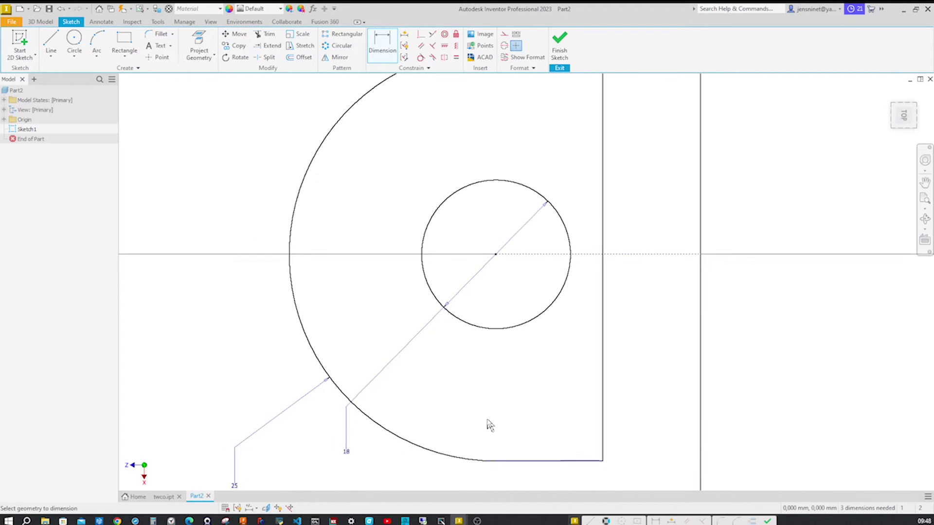
Step: Dimension the straight lower edge of the lug outline as 24 mm long
left_click(523, 406)
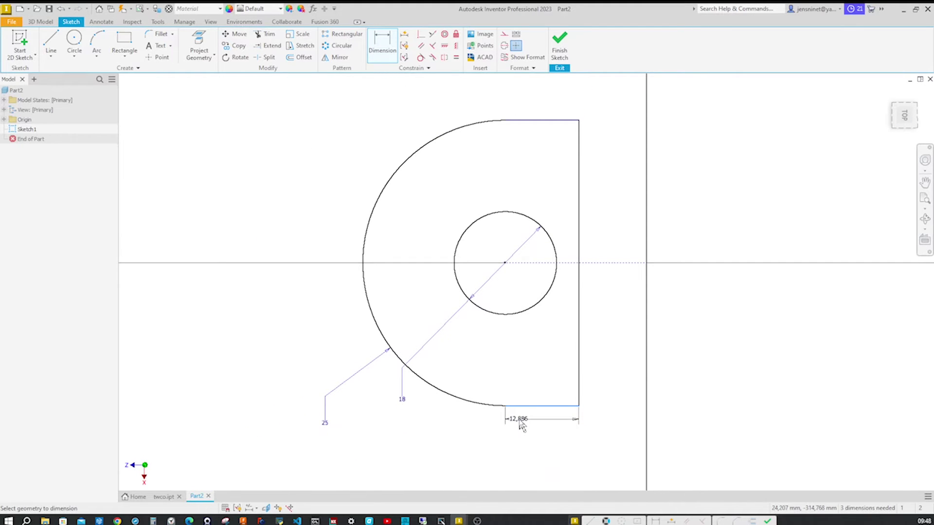
left_click(522, 425)
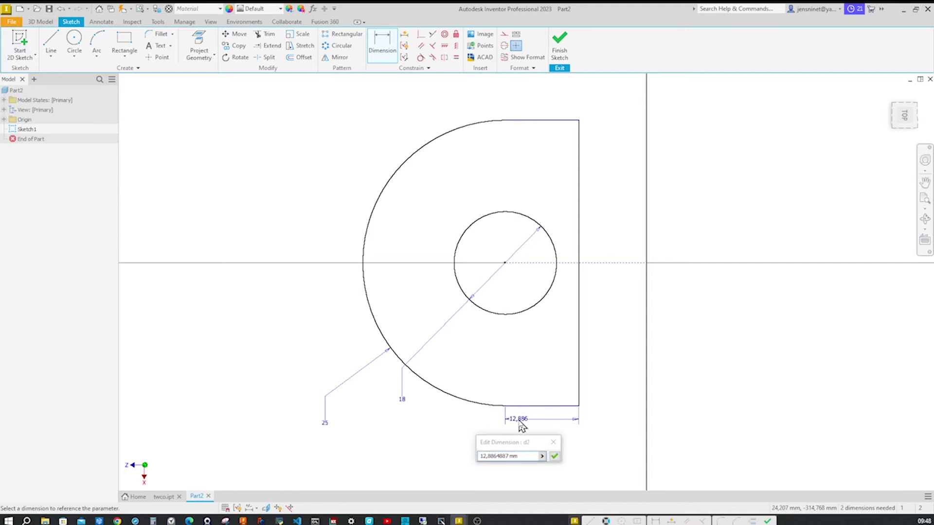
left_click_drag(520, 456, 451, 463)
type("24")
key("Return")
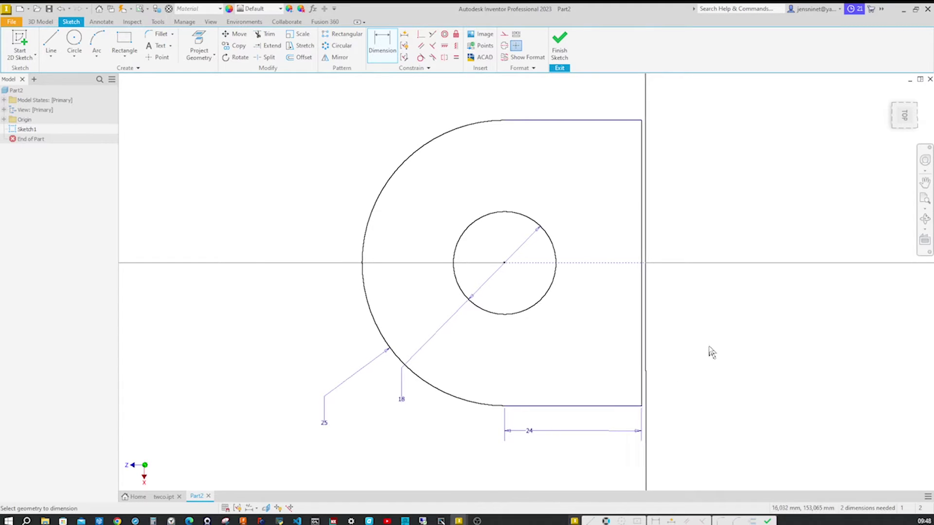
Step: Dimension the distance from the lug's straight end line to the axis through the origin as 30 mm
scroll(588, 310, "down", 1)
right_click(586, 307)
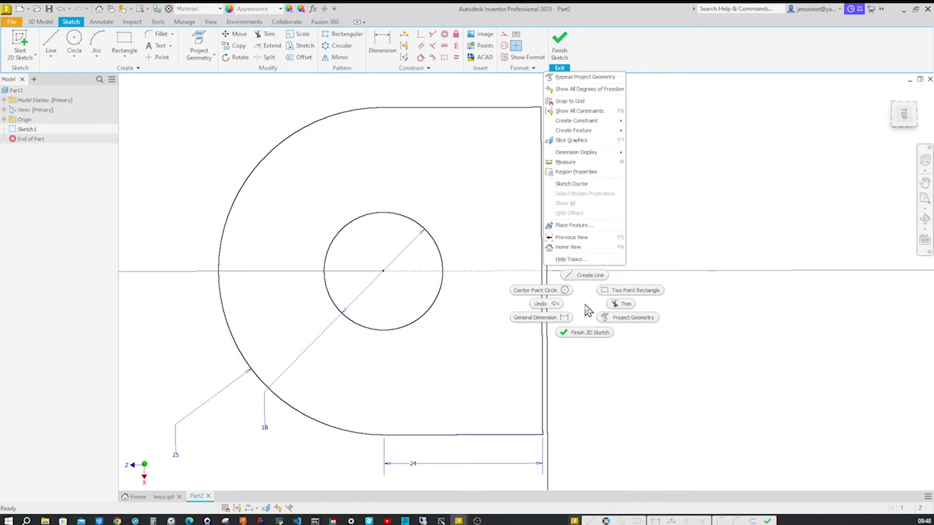
left_click(564, 317)
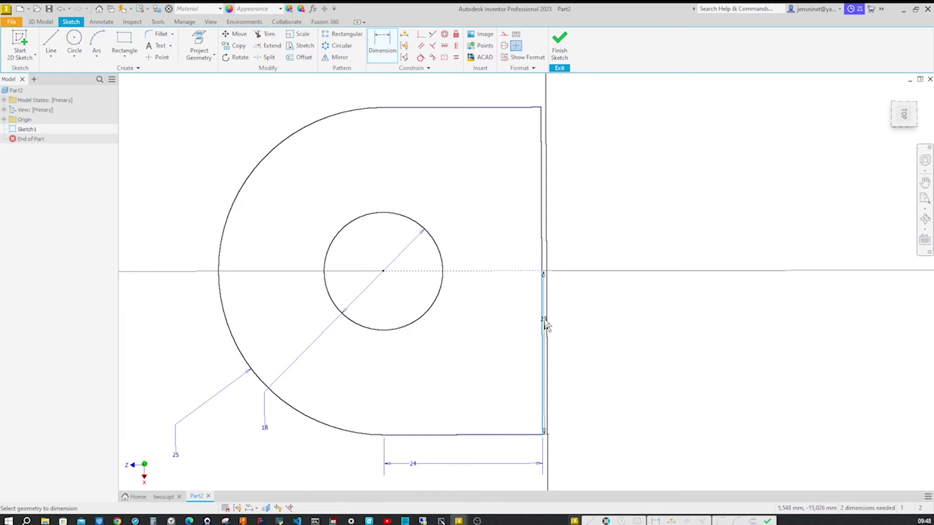
left_click(545, 274)
left_click(547, 278)
left_click(563, 297)
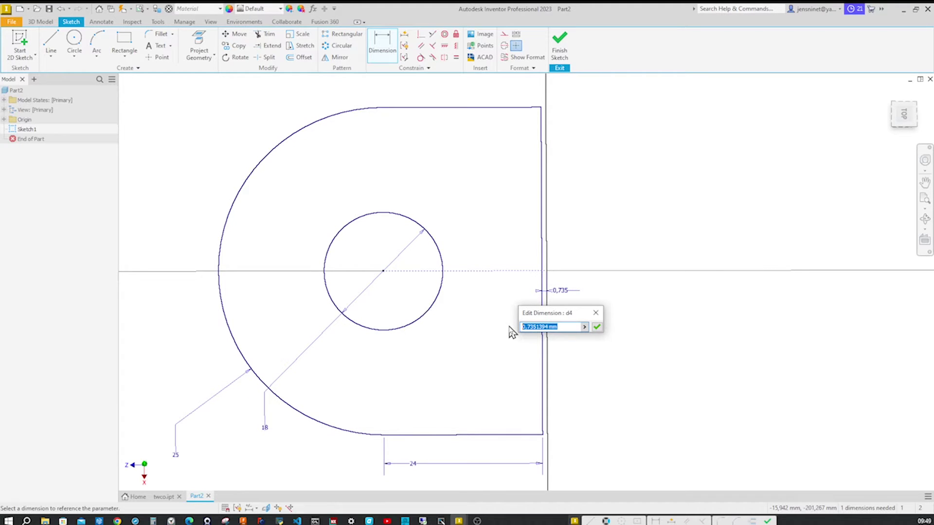
type("30")
key("Return")
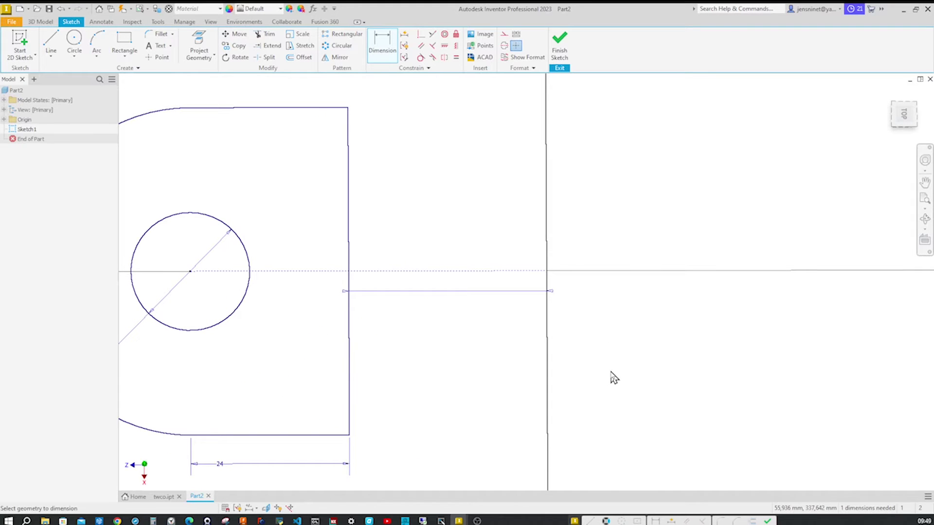
Step: Finish the sketch and extrude the lug profile around the hole symmetrically, with a total distance of 12 mm
right_click(673, 382)
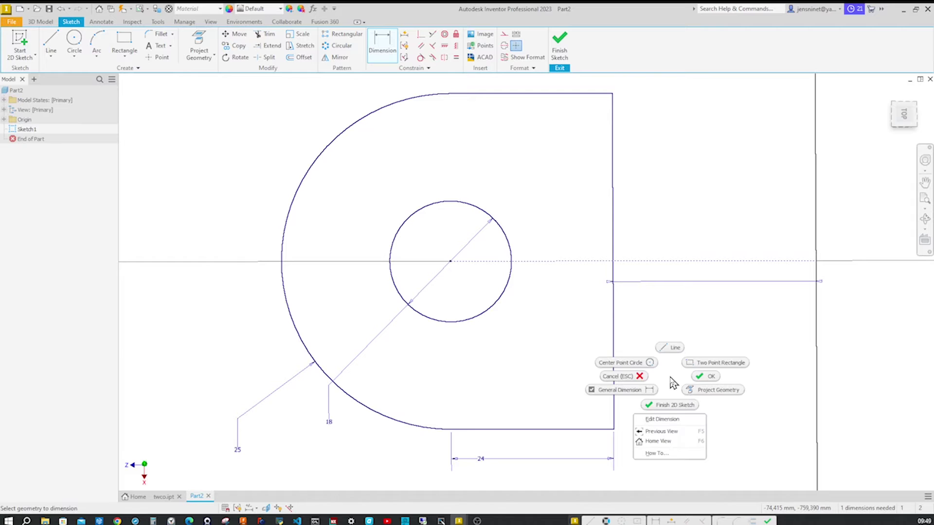
left_click(673, 405)
right_click(675, 387)
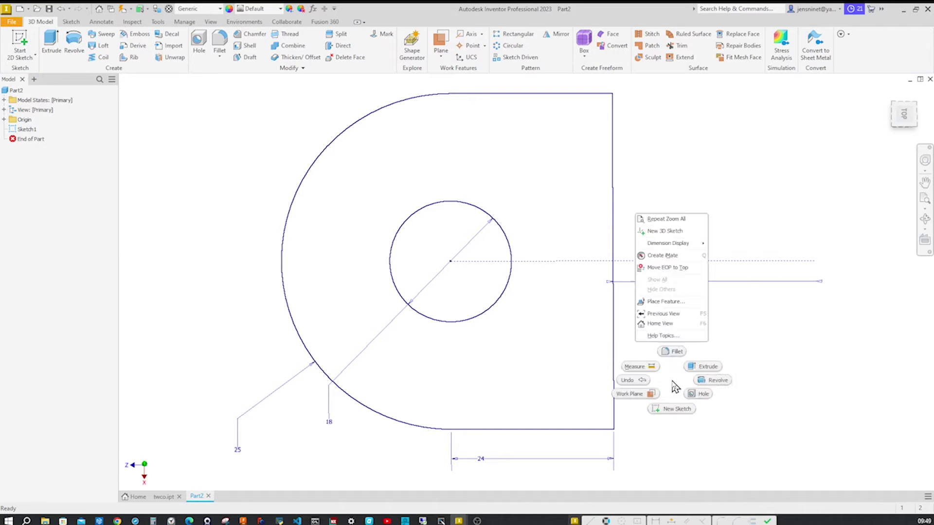
left_click(700, 367)
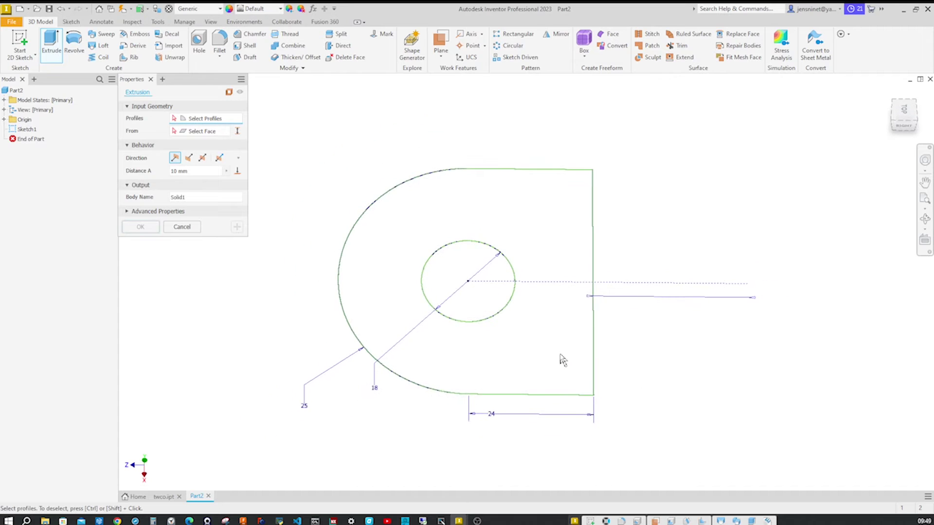
left_click(201, 159)
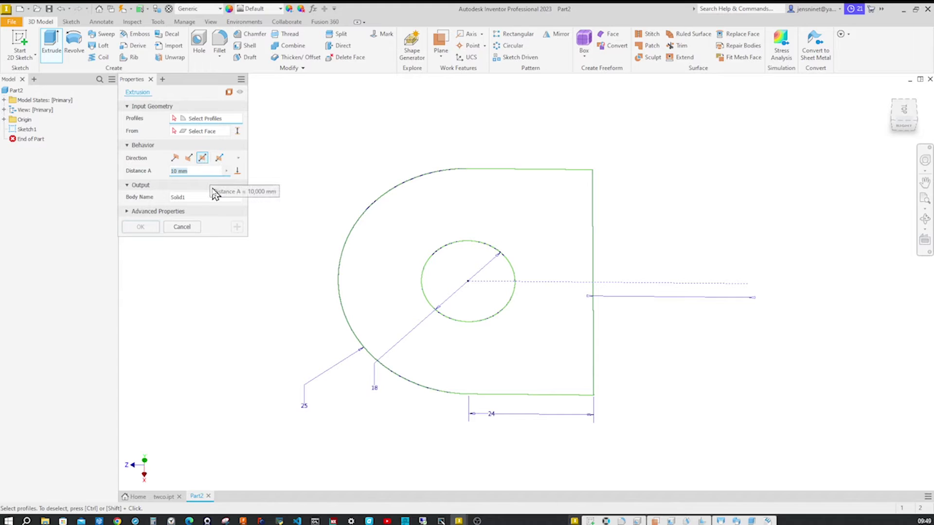
type("12")
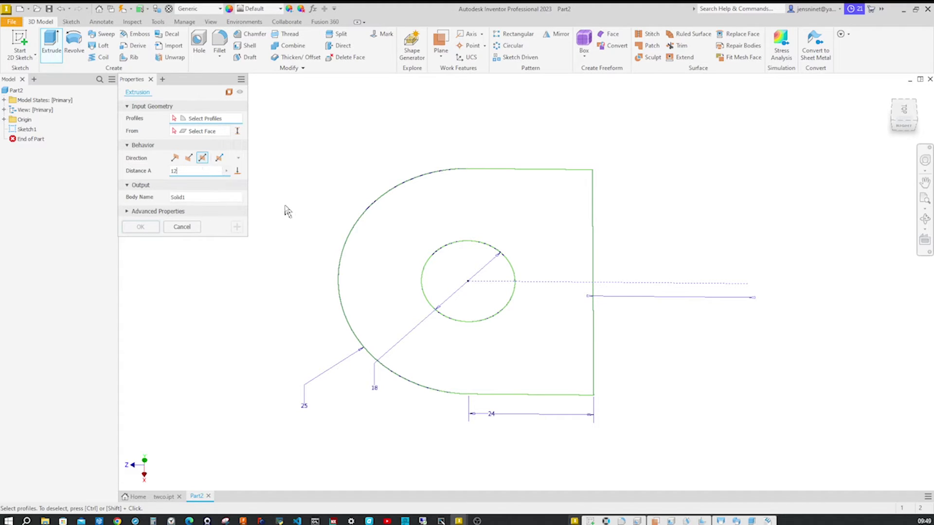
left_click(367, 251)
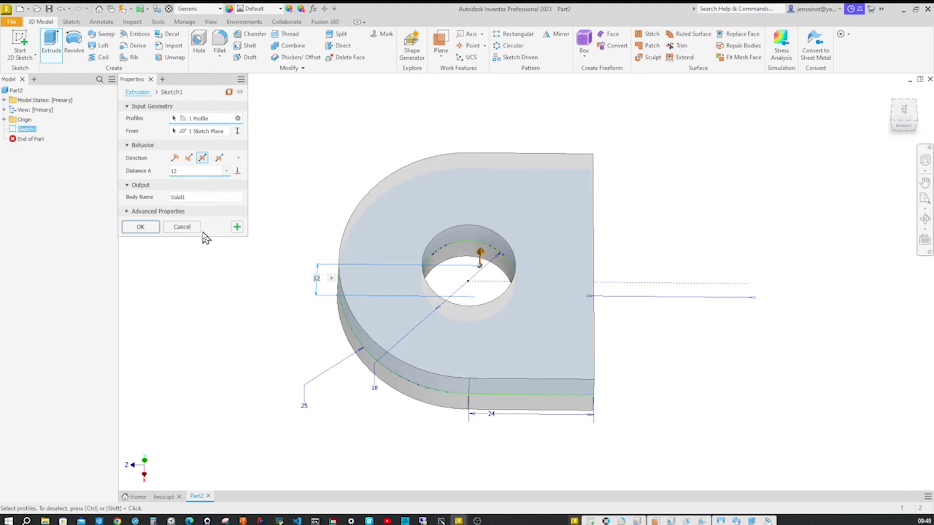
left_click(141, 227)
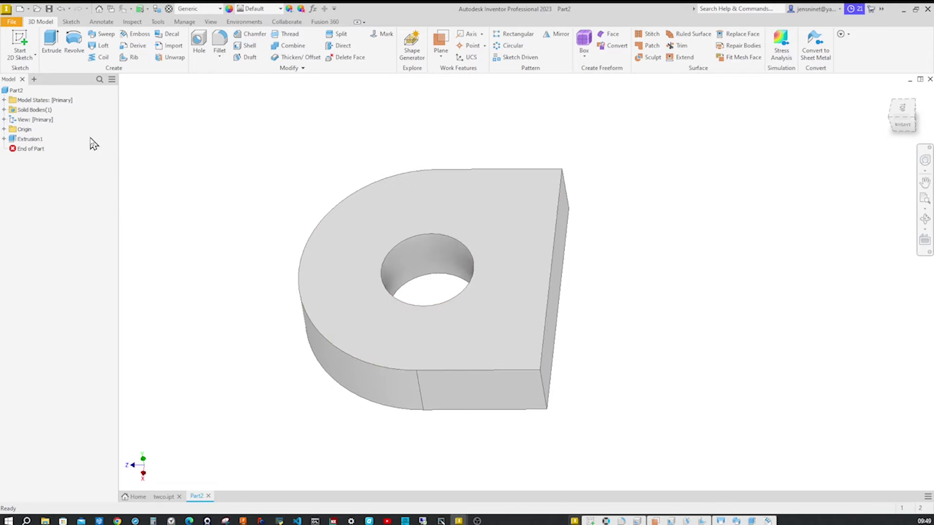
Step: Mirror the lug solid about the XY plane as a new separate body
left_click(552, 36)
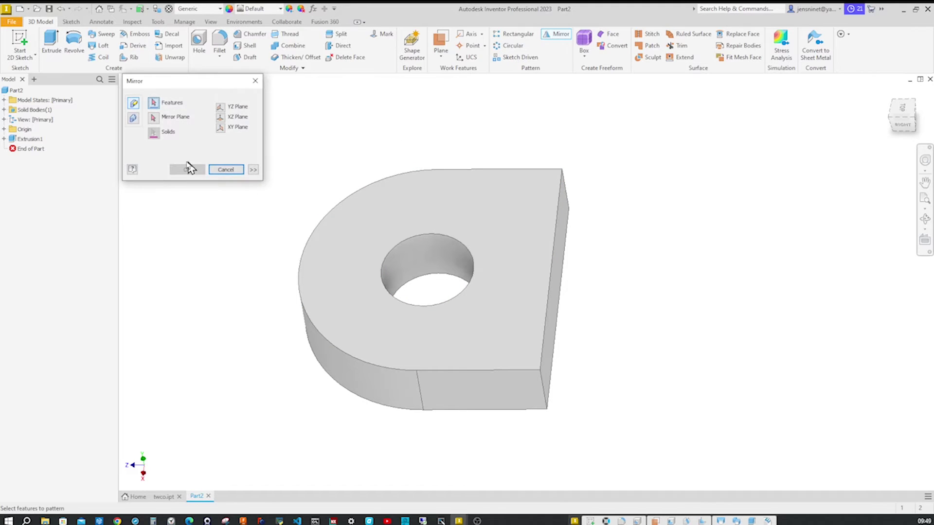
left_click(135, 121)
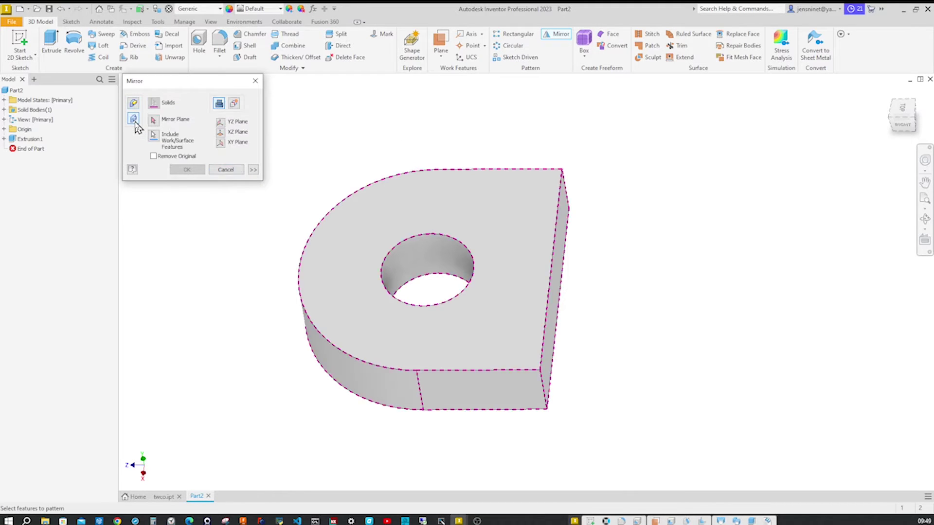
left_click(235, 106)
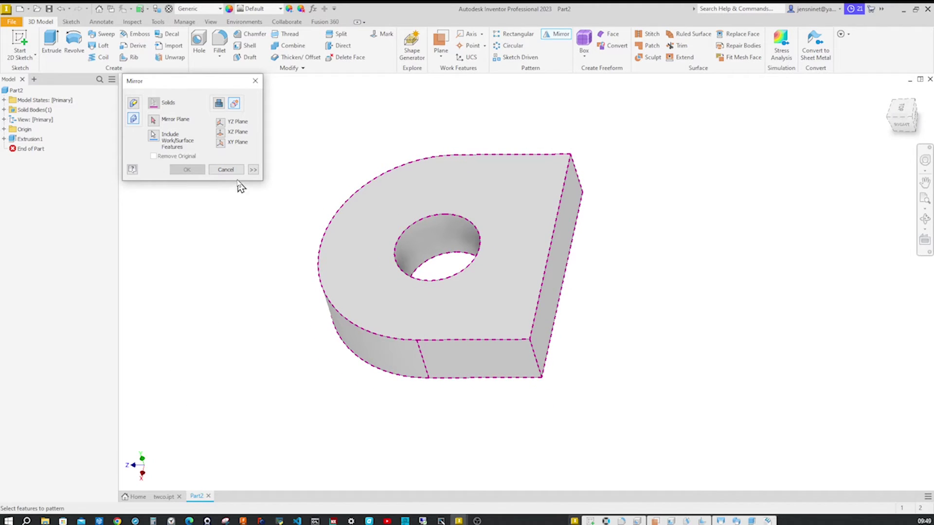
left_click(220, 143)
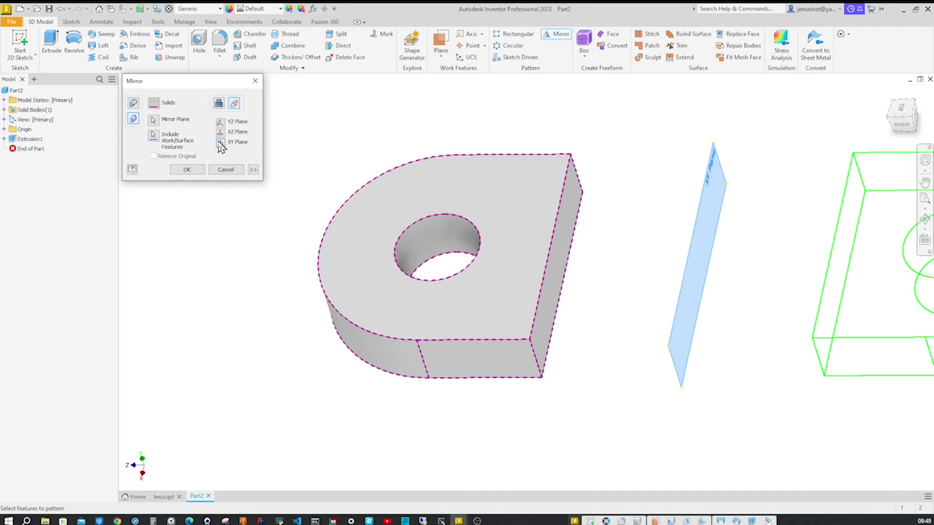
left_click(201, 171)
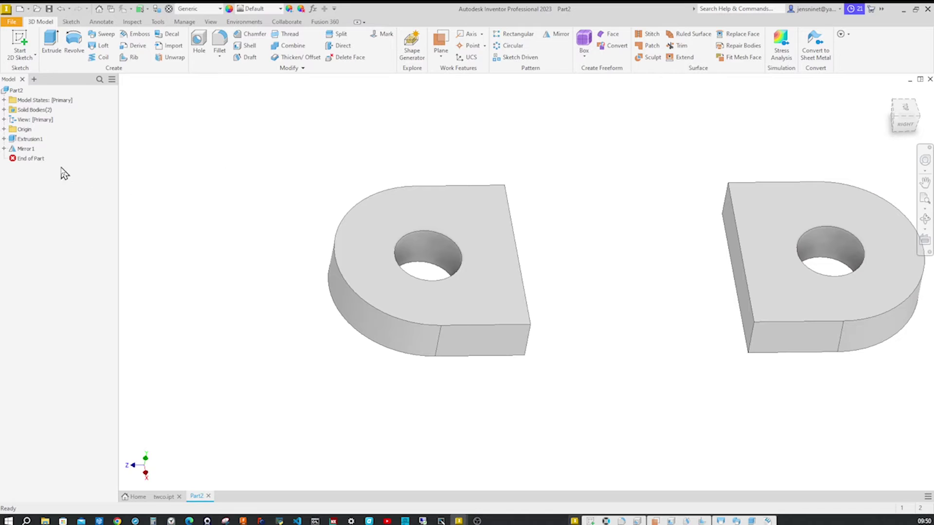
Step: Make the origin's Z axis visible in the model
left_click(4, 129)
left_click(30, 189)
right_click(28, 188)
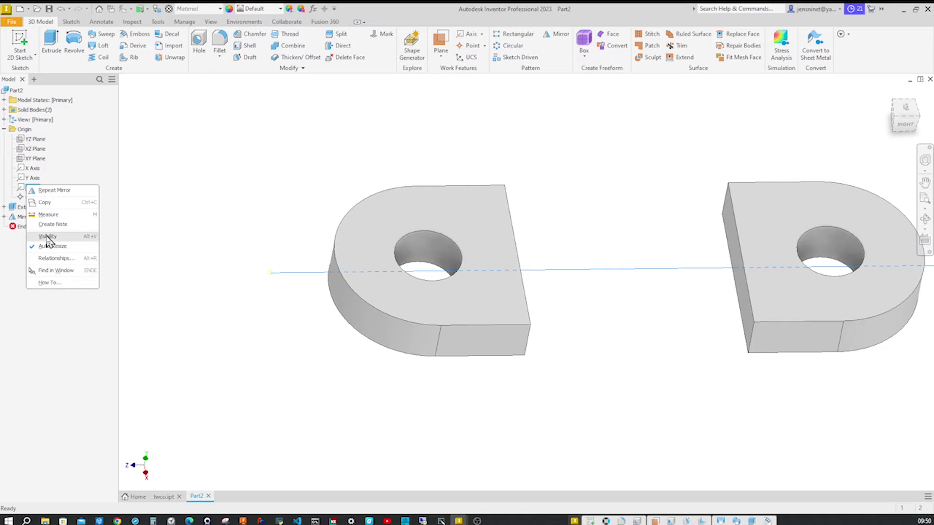
left_click(47, 237)
Step: Rotate the mirrored lug body 90 degrees about the Z axis with Move Bodies
middle_click_drag(688, 306, 732, 313, "shift")
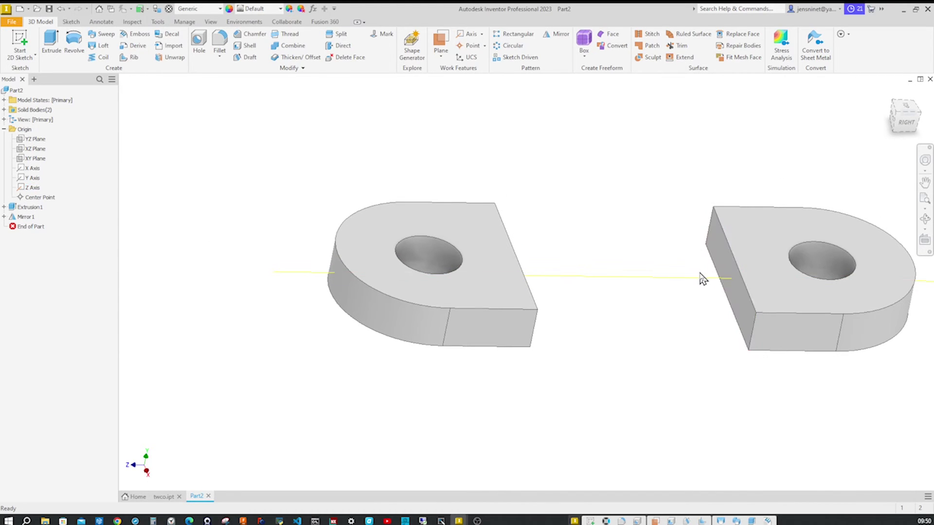
left_click(304, 69)
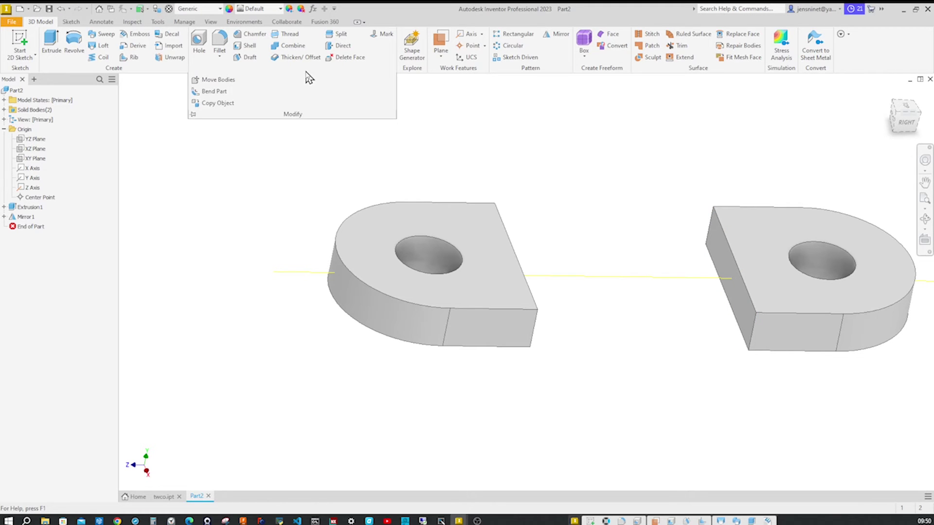
left_click(233, 80)
left_click(702, 222)
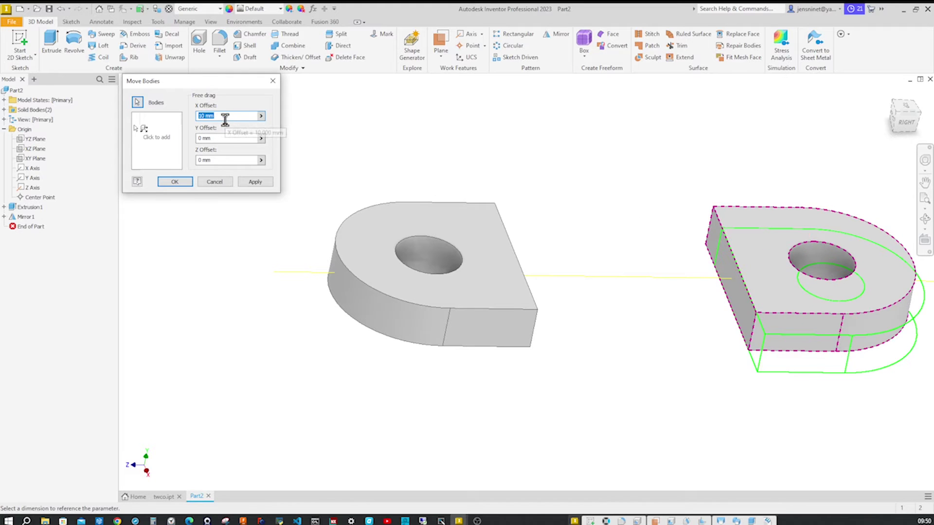
type("0")
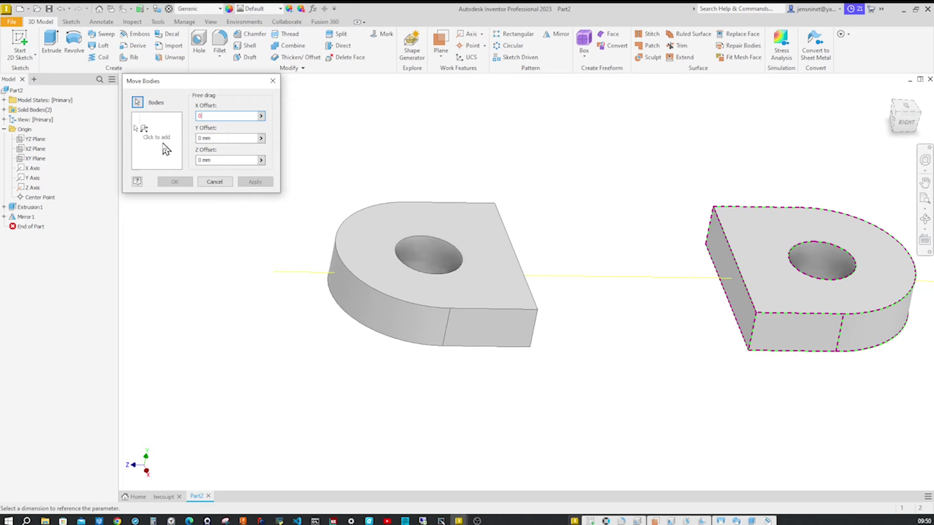
left_click(146, 132)
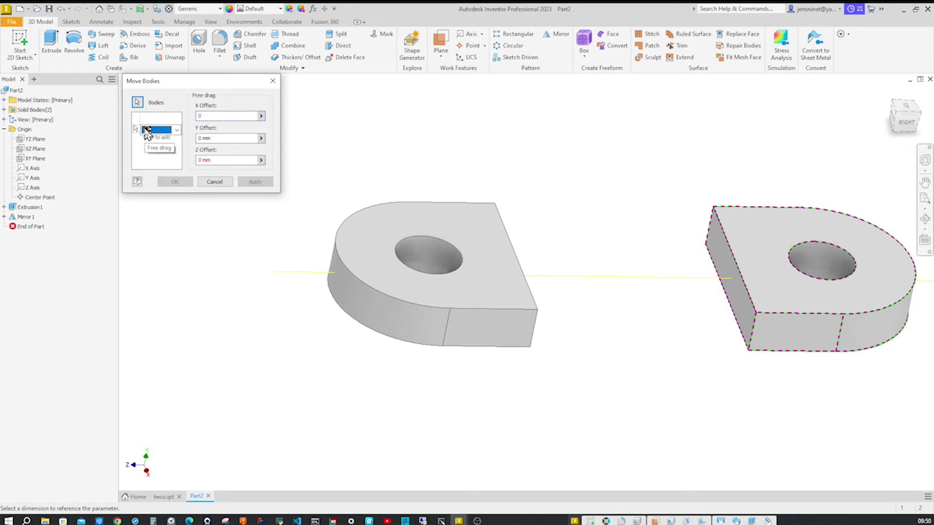
left_click(176, 130)
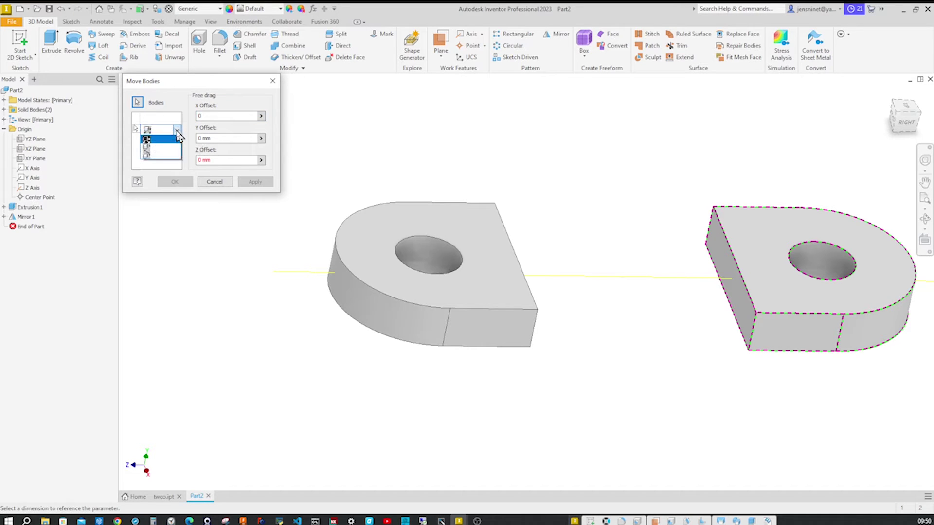
left_click(153, 155)
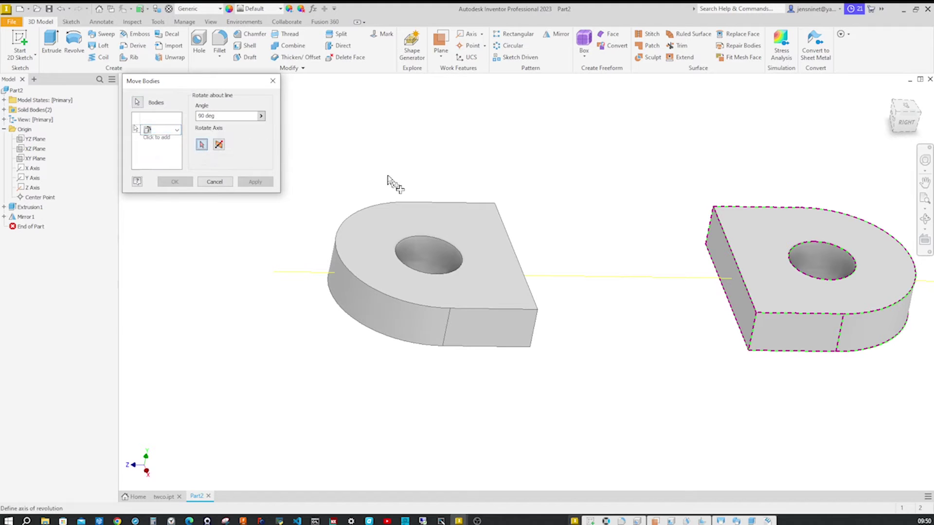
left_click(560, 282)
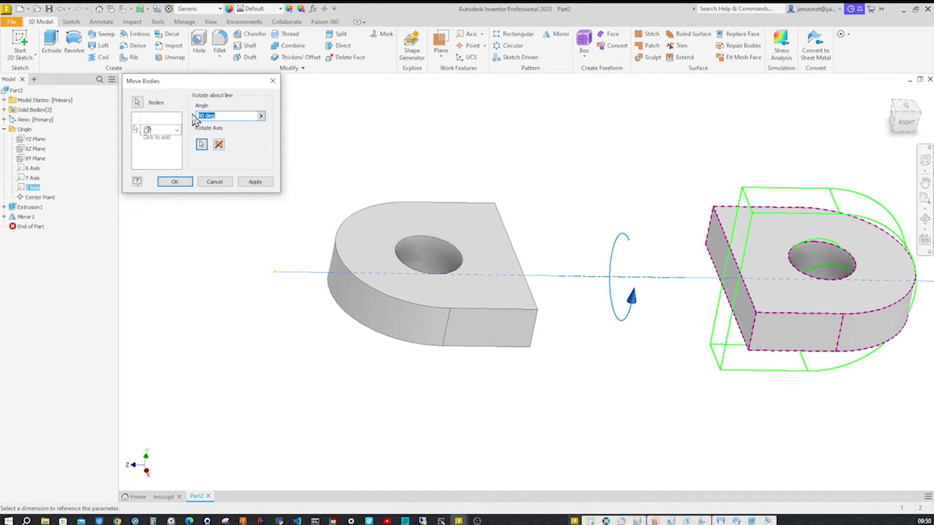
left_click(254, 182)
left_click(215, 181)
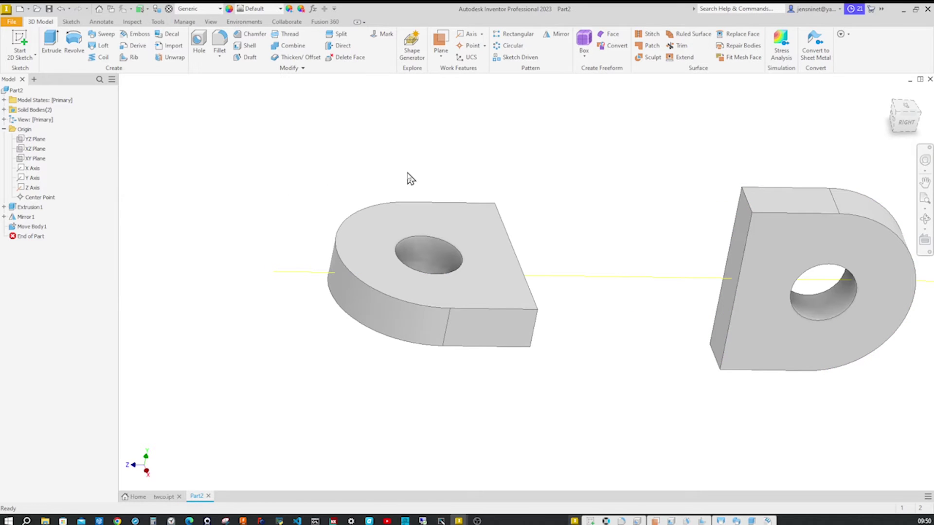
Step: Hide the origin's Z axis running through the two lugs
middle_click_drag(508, 150, 507, 149, "shift")
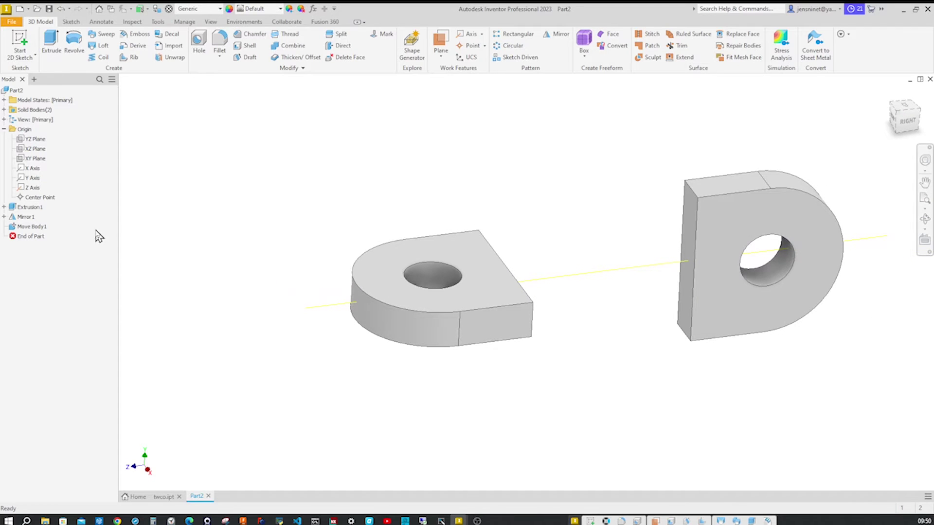
right_click(31, 187)
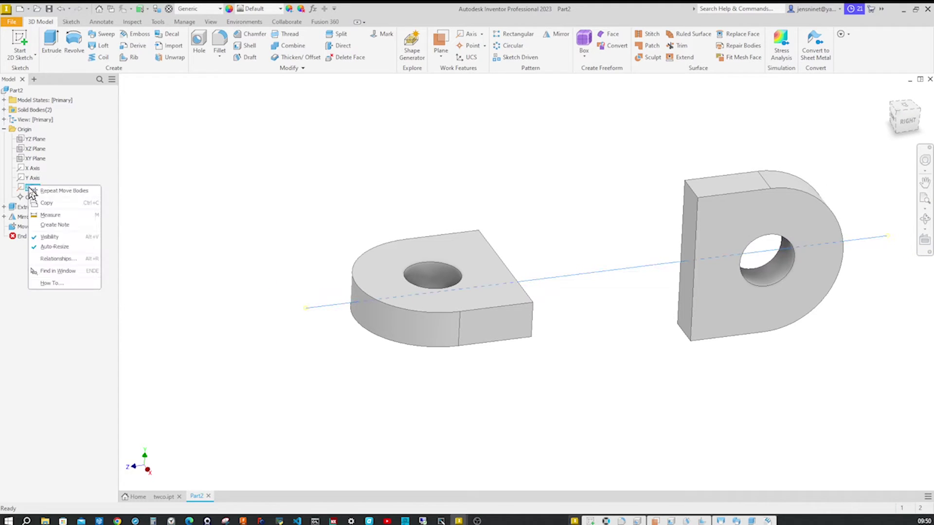
left_click(51, 237)
Step: Start a 3D sketch and draw an interpolation spline from the flat lug's upper front corner to the upright lug's upper outer corner
scroll(554, 170, "down", 2)
middle_click_drag(554, 162, 553, 162, "shift")
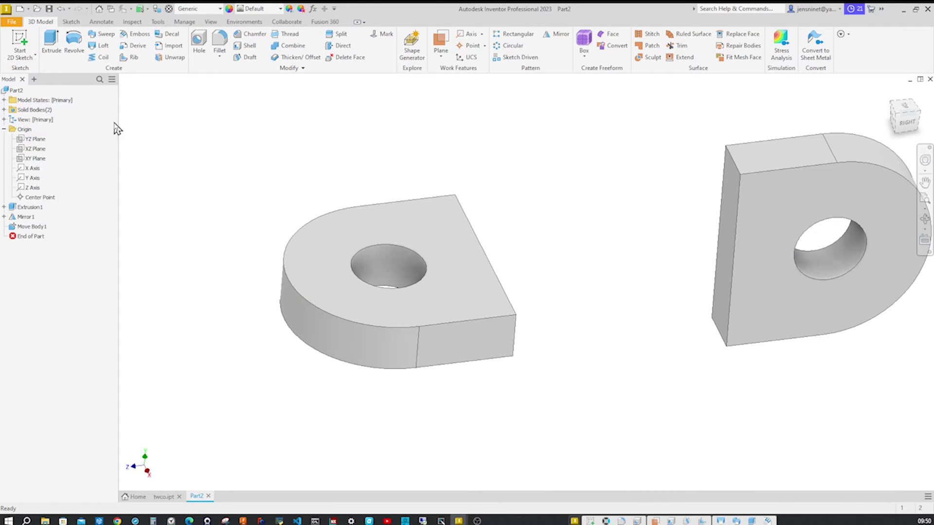
left_click(34, 57)
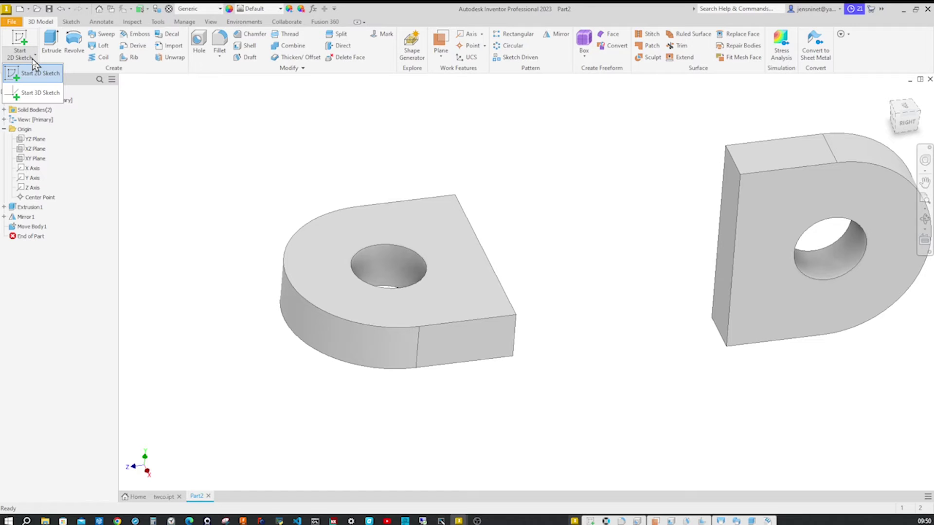
left_click(41, 92)
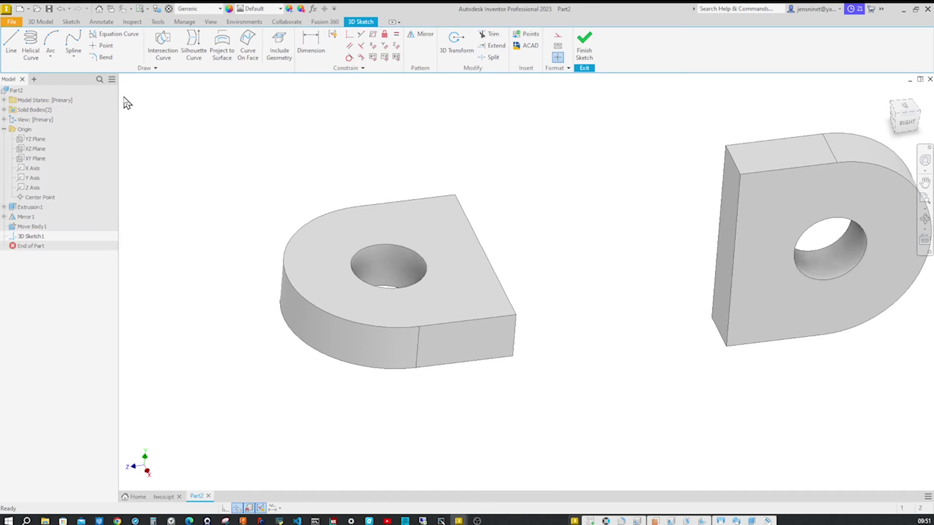
left_click(74, 58)
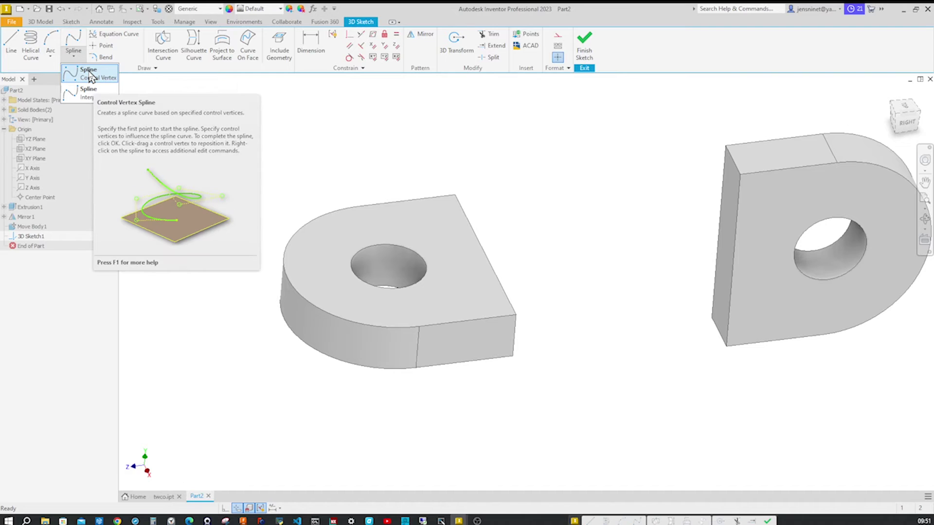
left_click(94, 95)
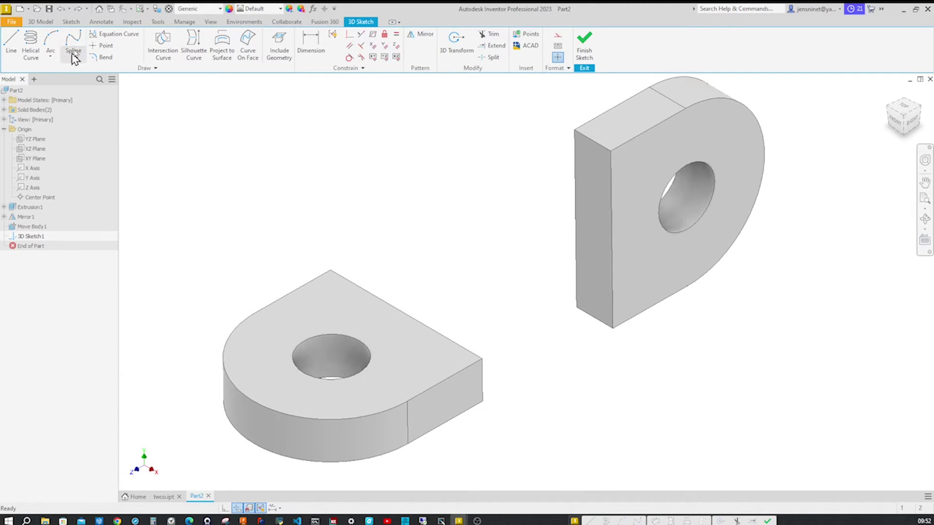
left_click(74, 45)
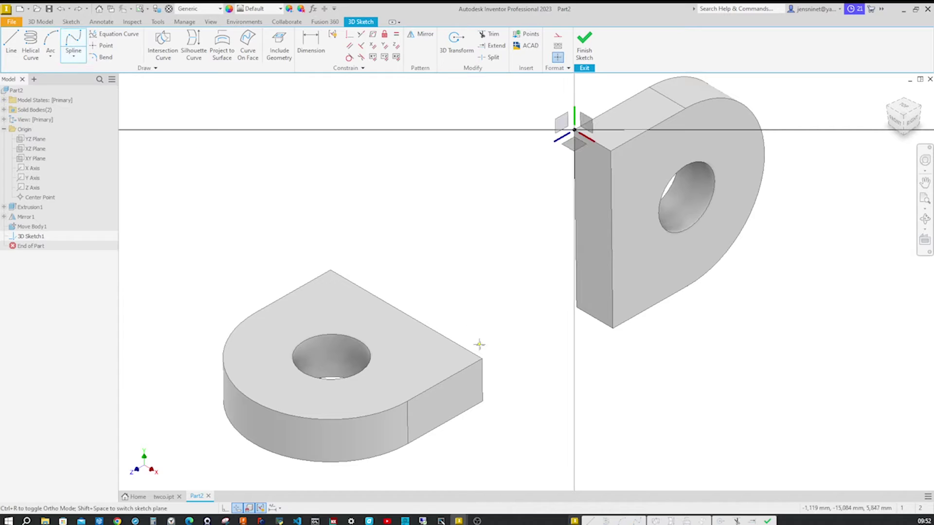
left_click(482, 360)
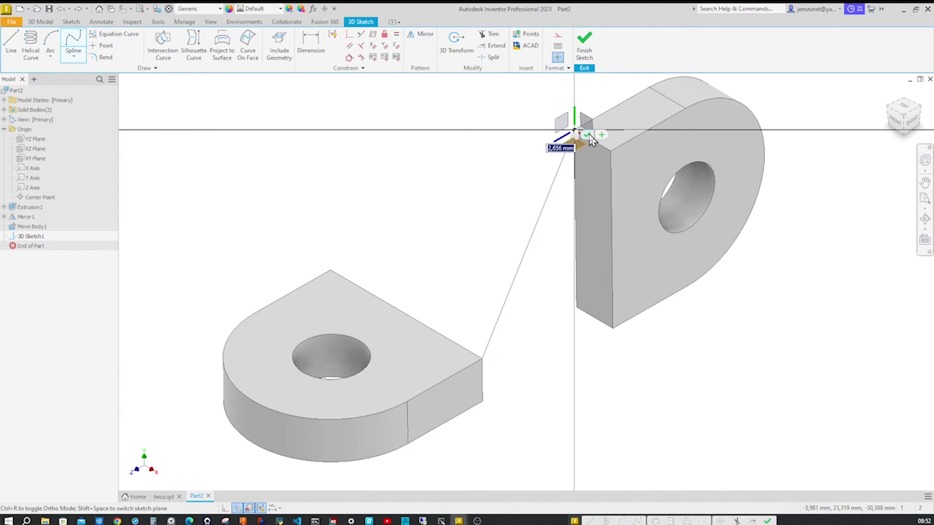
double_click(591, 141)
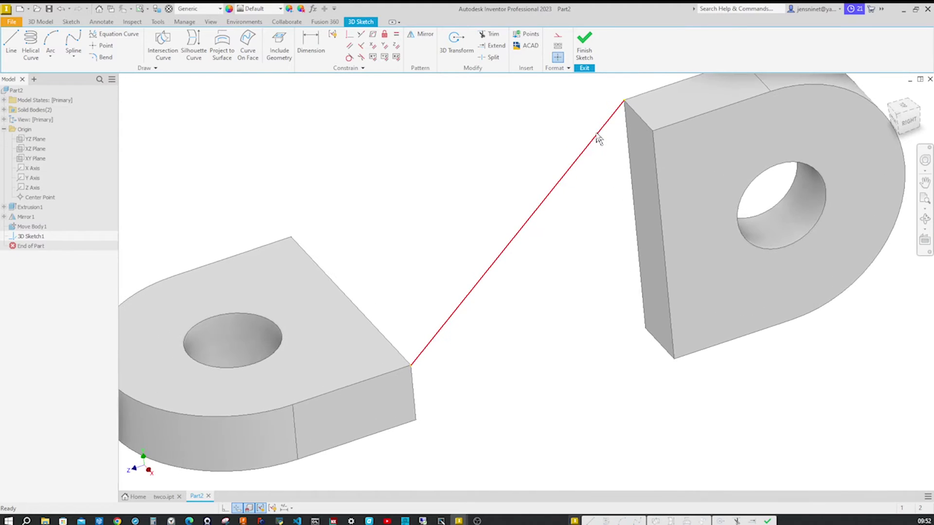
Step: Activate the spline's handle at the upright lug and constrain it parallel with the Z axis
right_click(597, 138)
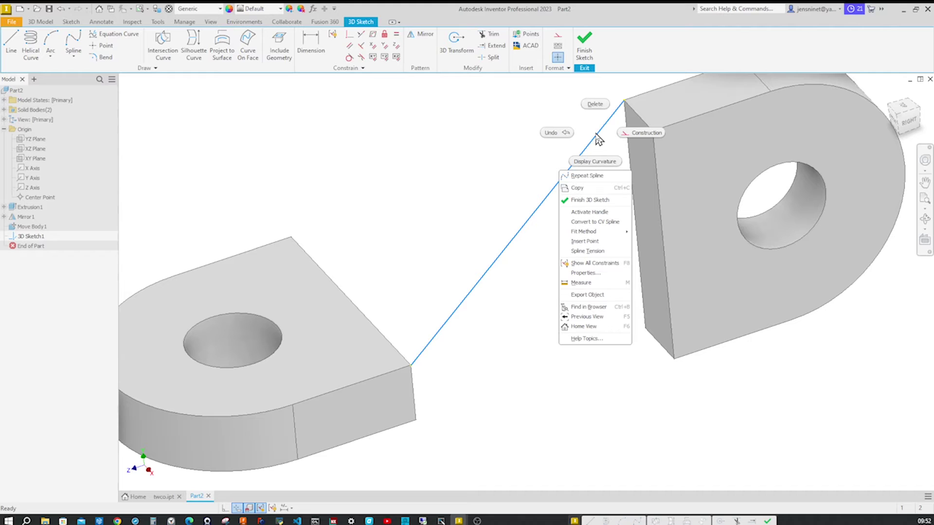
left_click(593, 212)
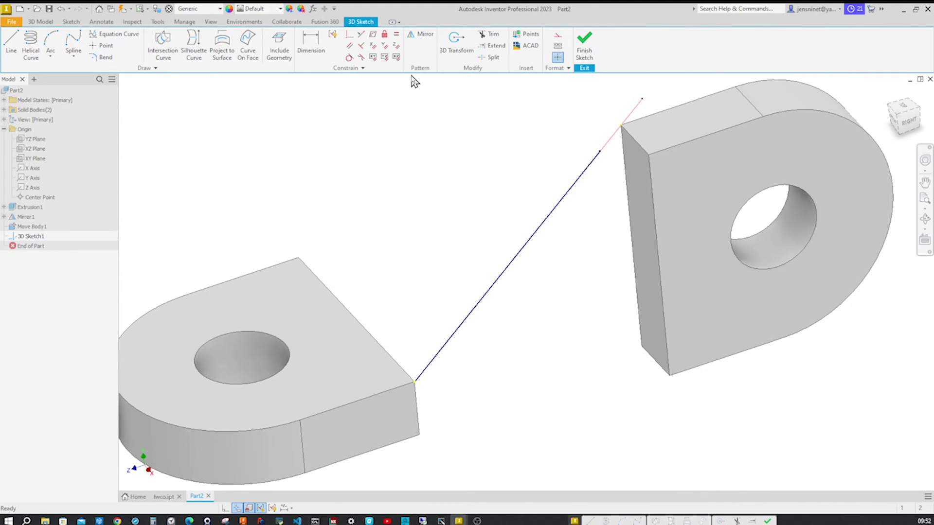
left_click(397, 46)
left_click(633, 117)
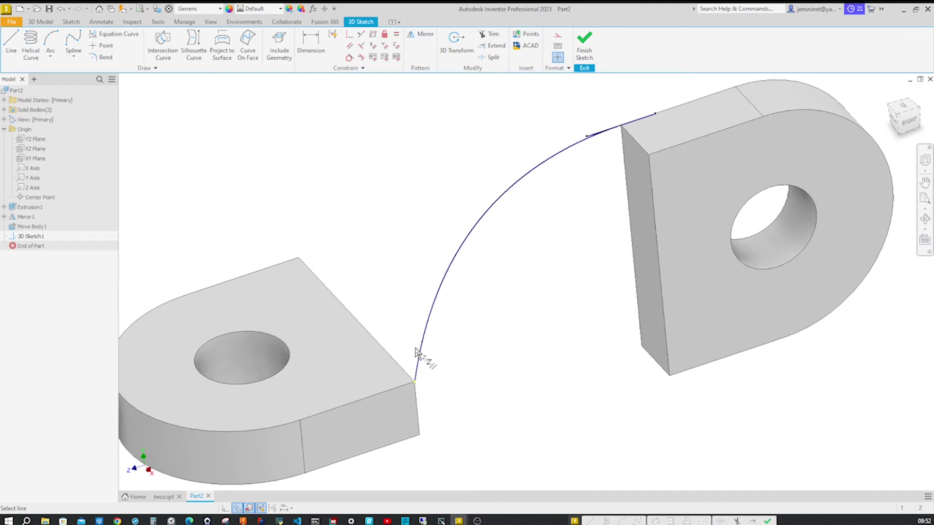
Step: Activate the spline's handle at the flat lug and constrain it parallel with the Z axis
key("Escape")
right_click(421, 361)
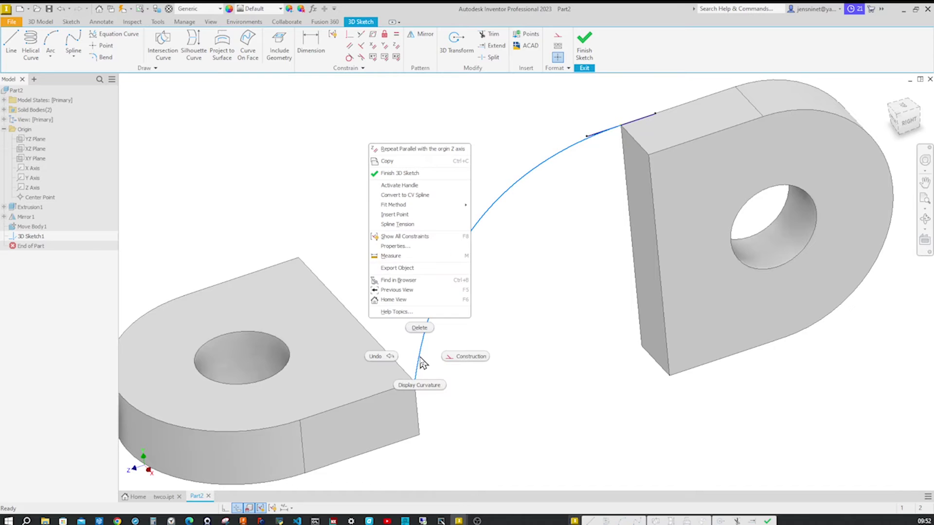
left_click(415, 187)
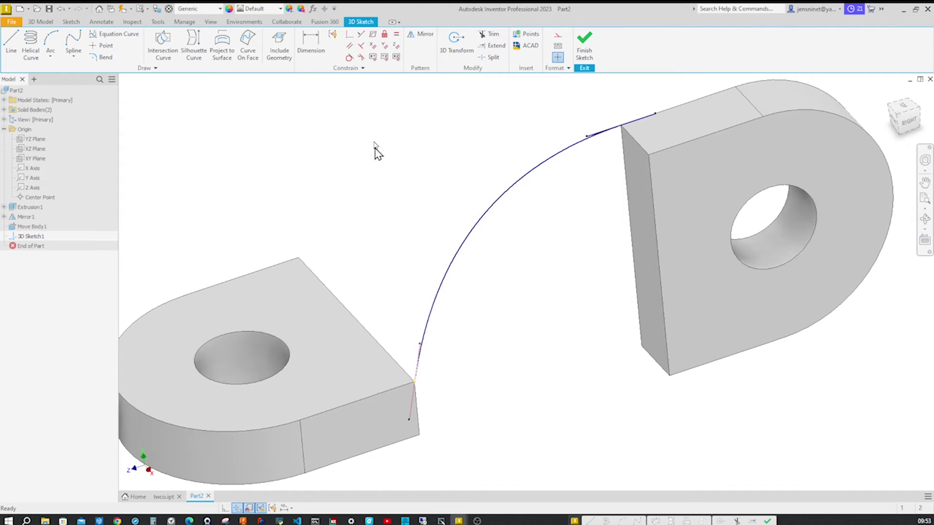
left_click(413, 414)
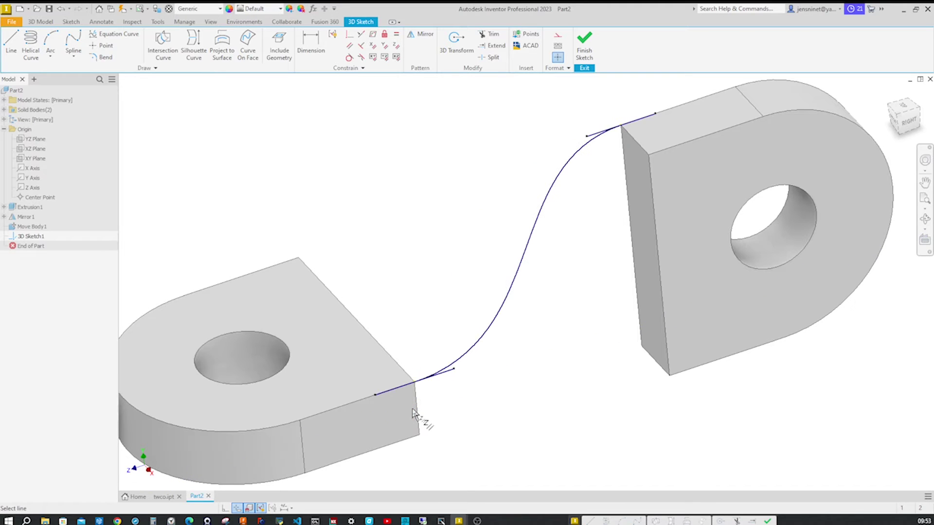
Step: Dimension the spline's handles at both ends and set each to 1 ul
left_click(321, 48)
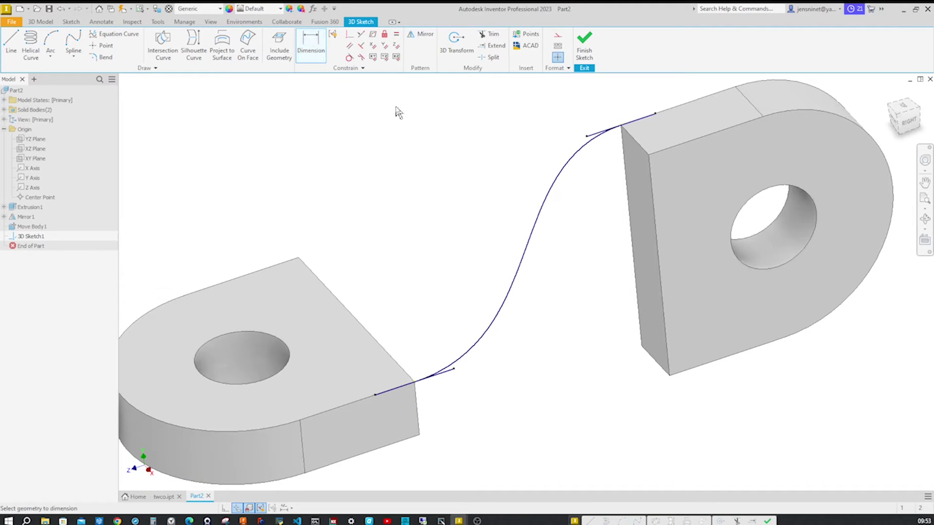
left_click(602, 131)
left_click(450, 381)
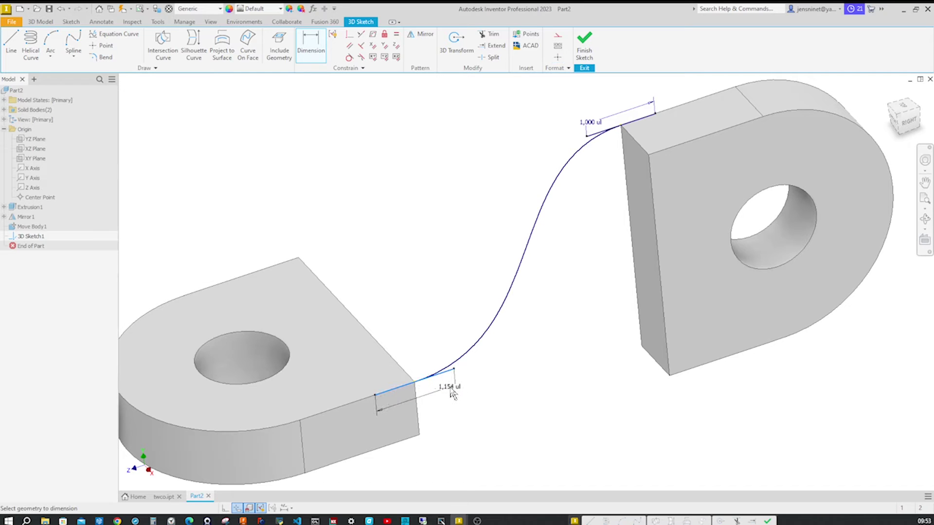
left_click(452, 393)
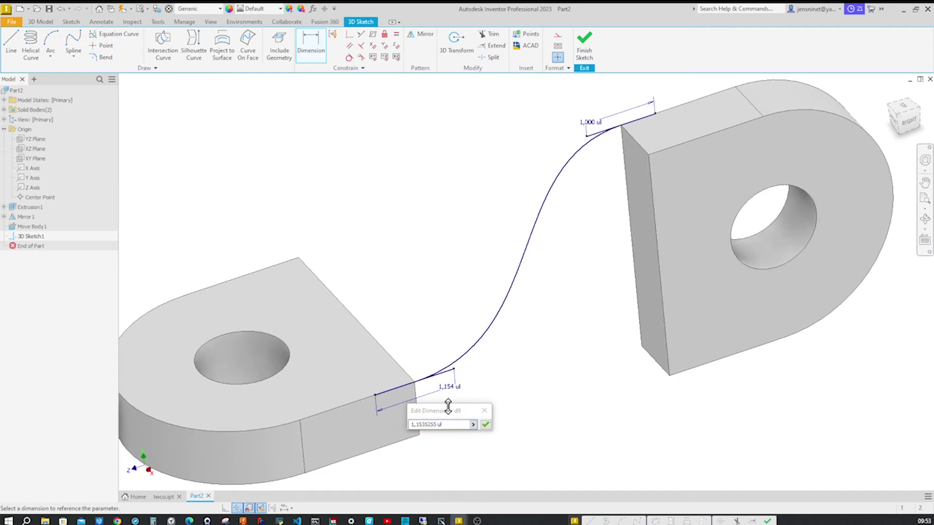
type("1")
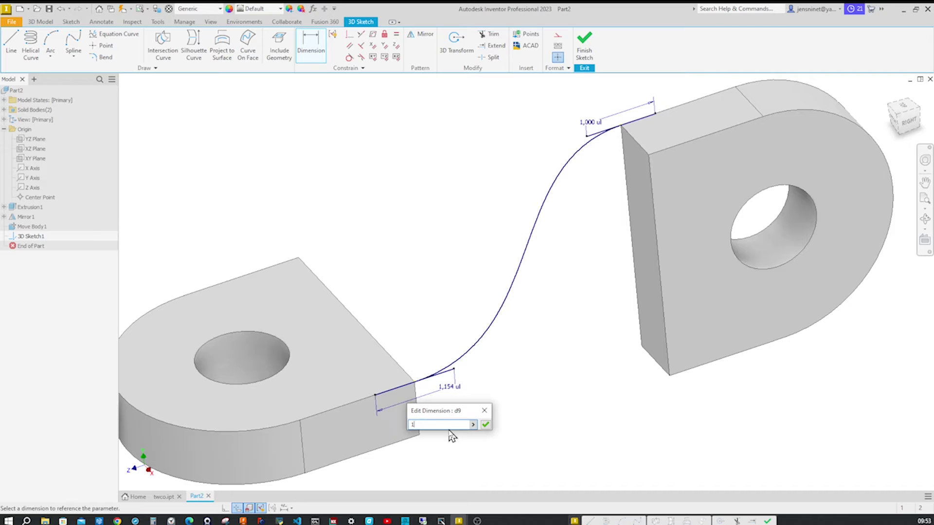
left_click(486, 426)
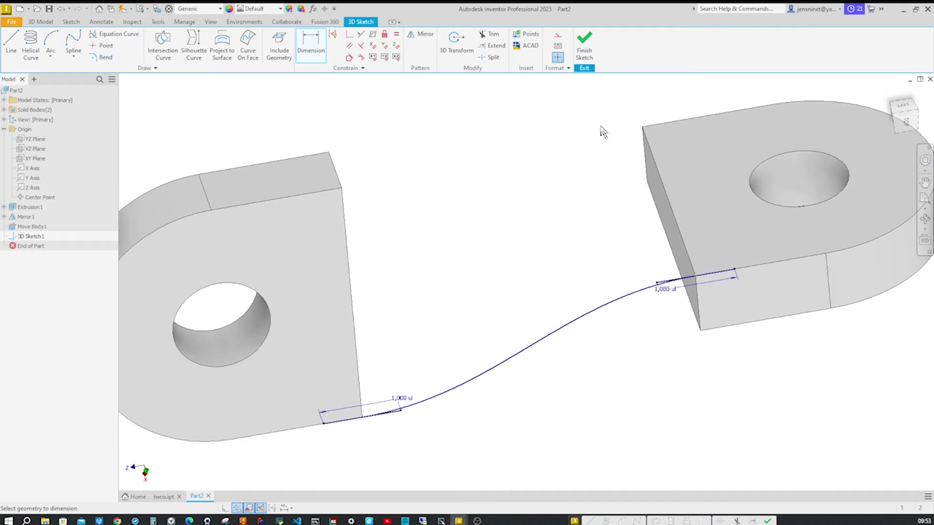
Step: Start a second interpolation spline in the 3D sketch to connect the two lugs
left_click(73, 43)
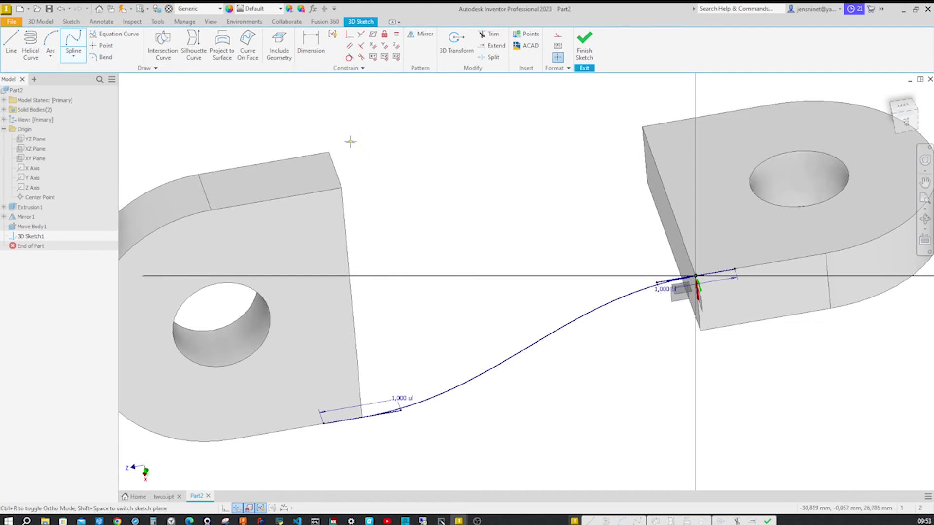
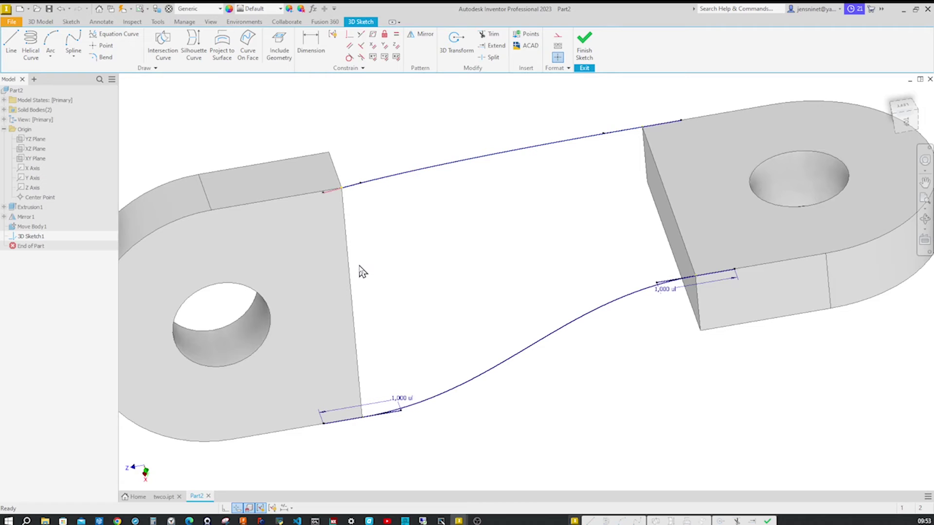
Step: Constrain the second spline's handle at the upright lug parallel with the Z axis and dimension it to 1 ul
left_click(396, 46)
left_click(331, 196)
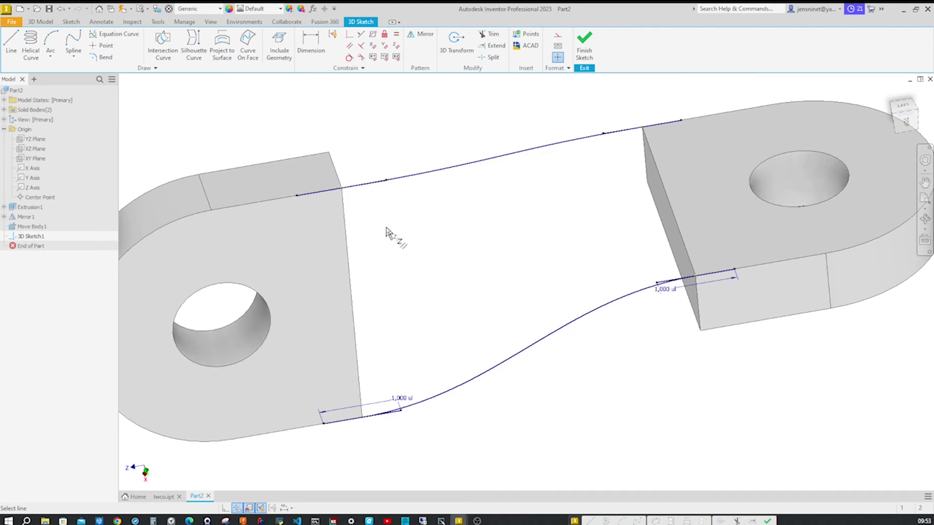
left_click(312, 54)
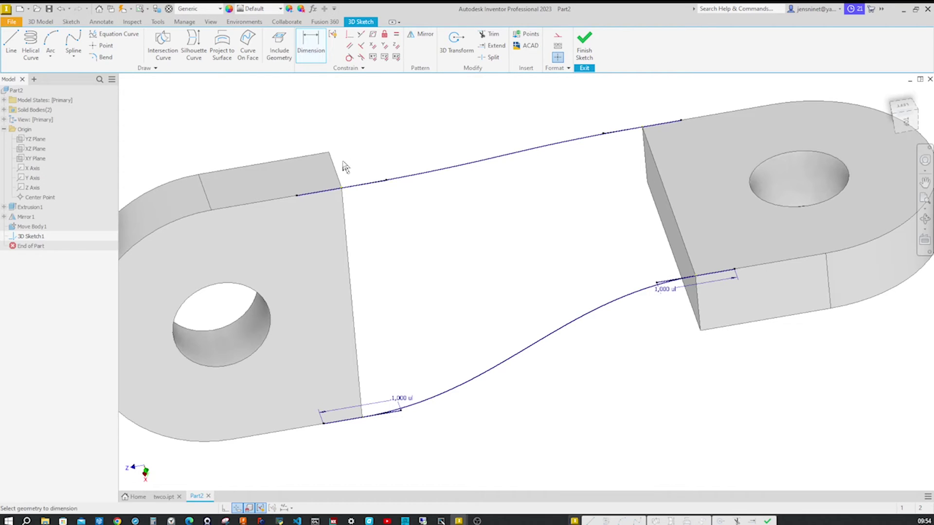
left_click(360, 187)
right_click(362, 206)
left_click(366, 203)
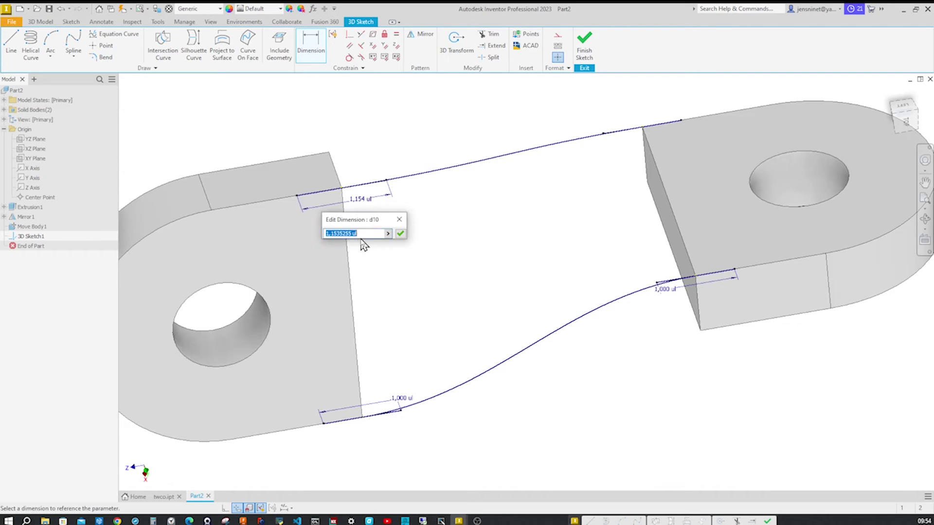
type("1")
left_click(400, 234)
Step: Dimension the second spline's handle at the flat lug to 1 ul
left_click(616, 132)
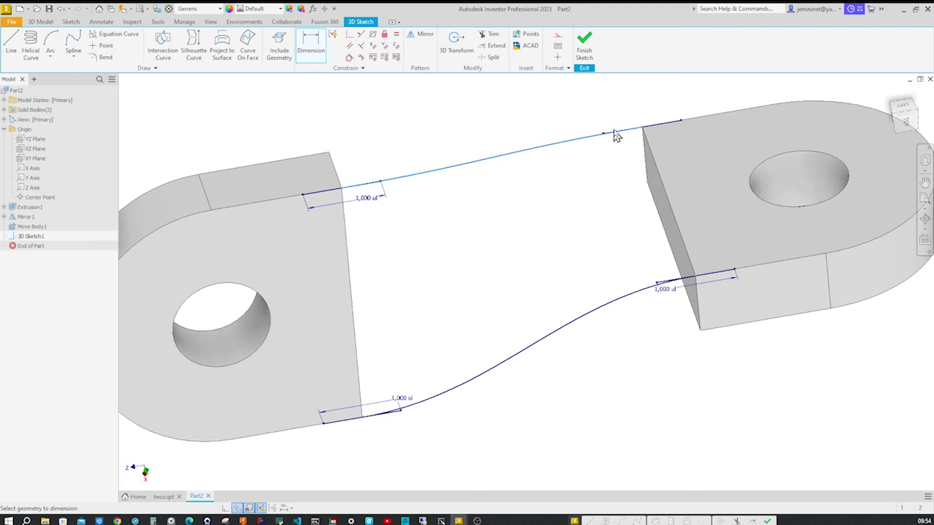
key("Escape")
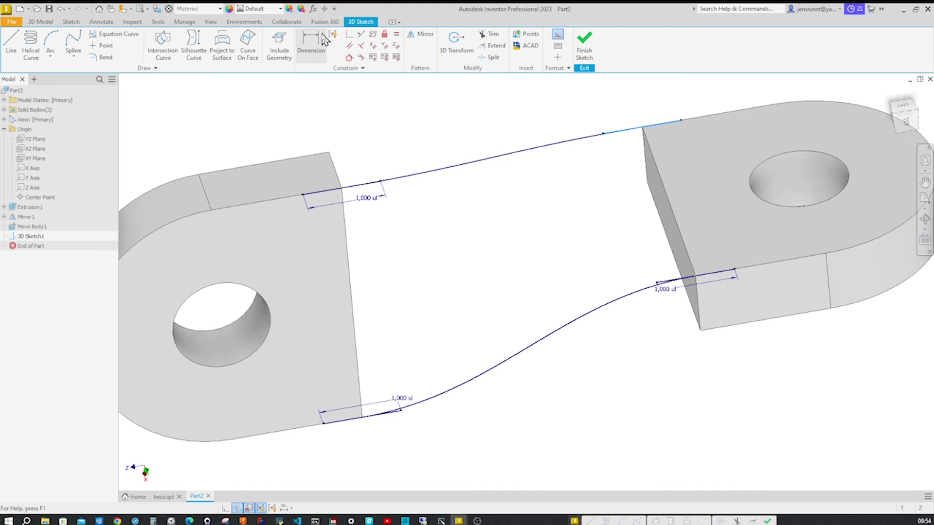
left_click(314, 49)
key("Escape")
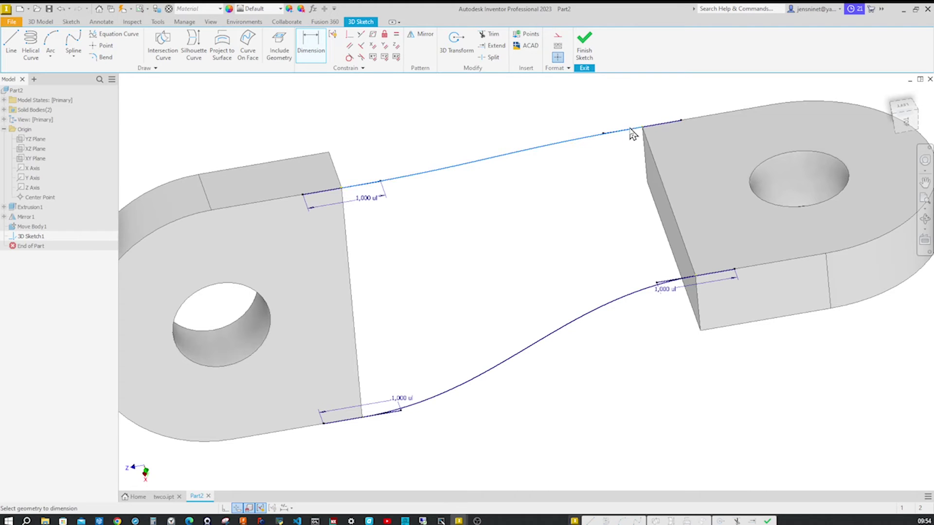
left_click(311, 44)
left_click(670, 127)
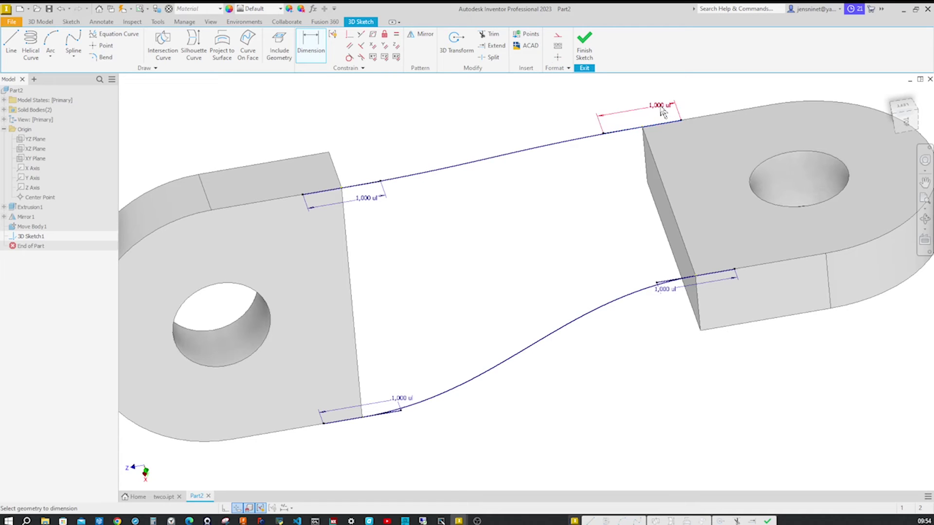
right_click(662, 108)
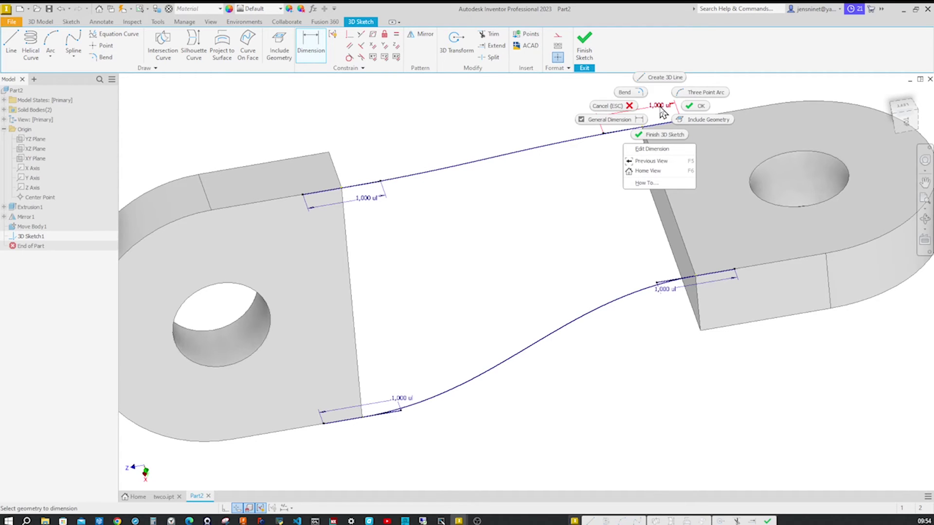
left_click(694, 113)
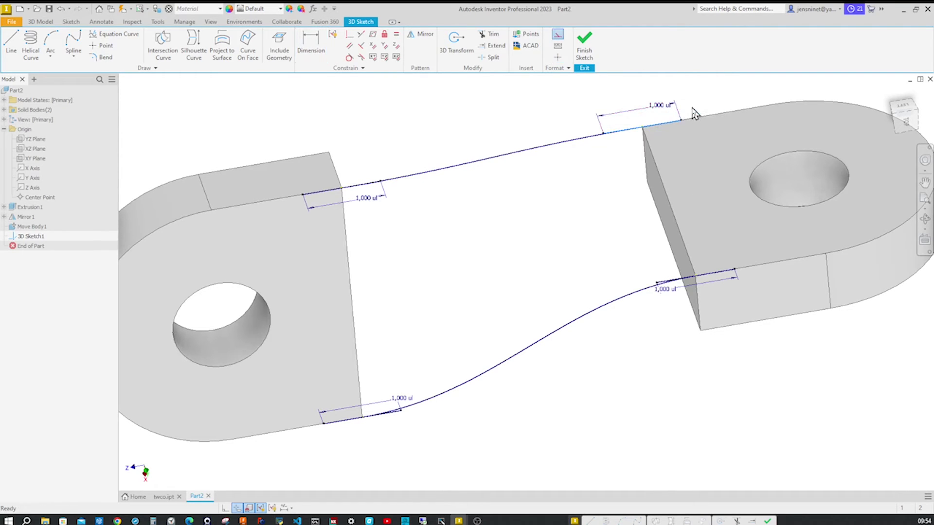
left_click(452, 93)
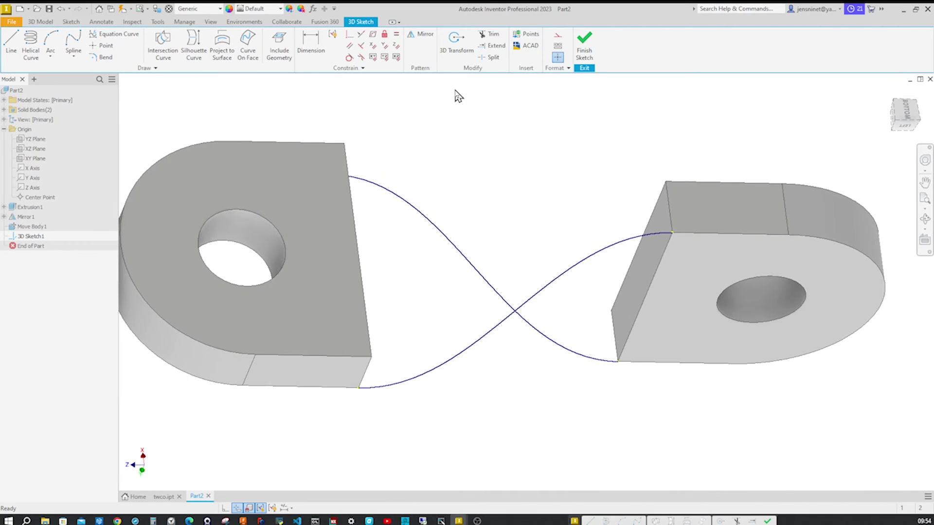
Step: Draw a third interpolation spline from a free inner corner of the upright lug to a free inner corner of the flat lug
left_click(78, 45)
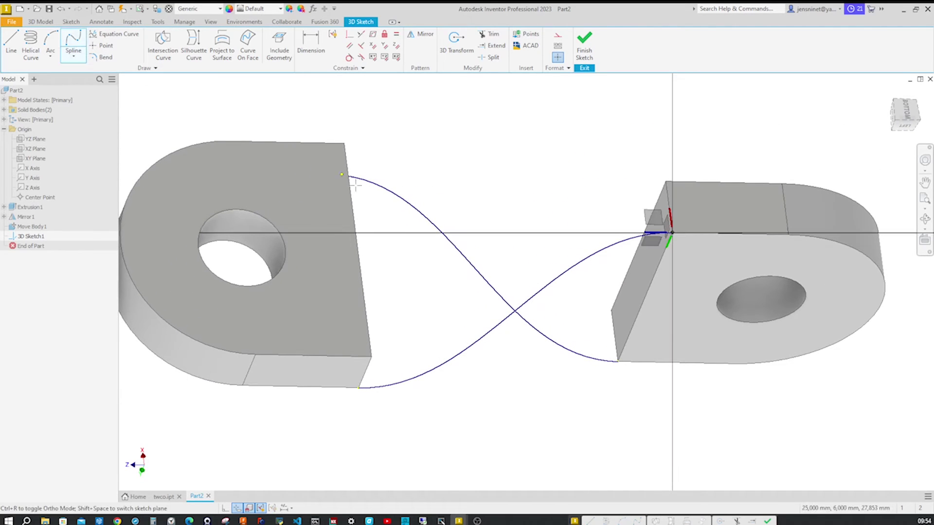
left_click(371, 356)
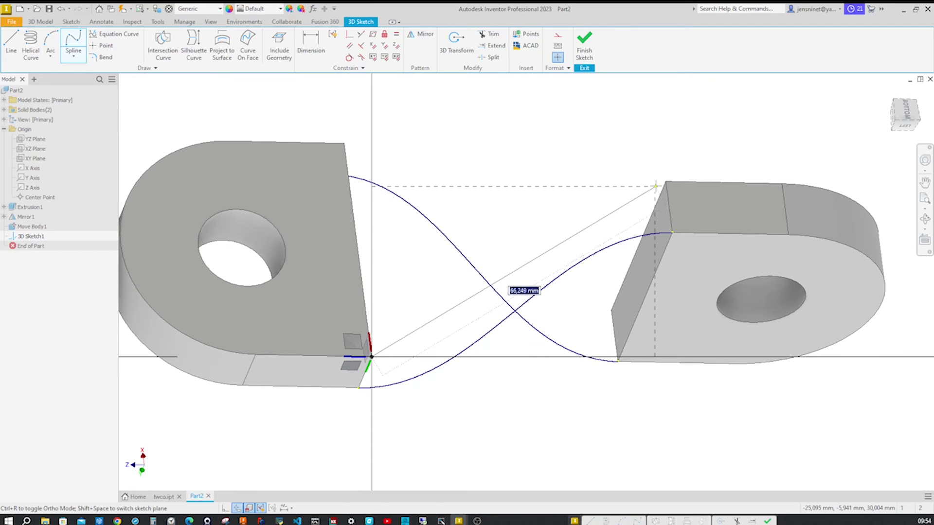
left_click(664, 181)
left_click(679, 187)
Step: Activate the third spline's handle at the flat lug and constrain it parallel with the Z axis
left_click(643, 197)
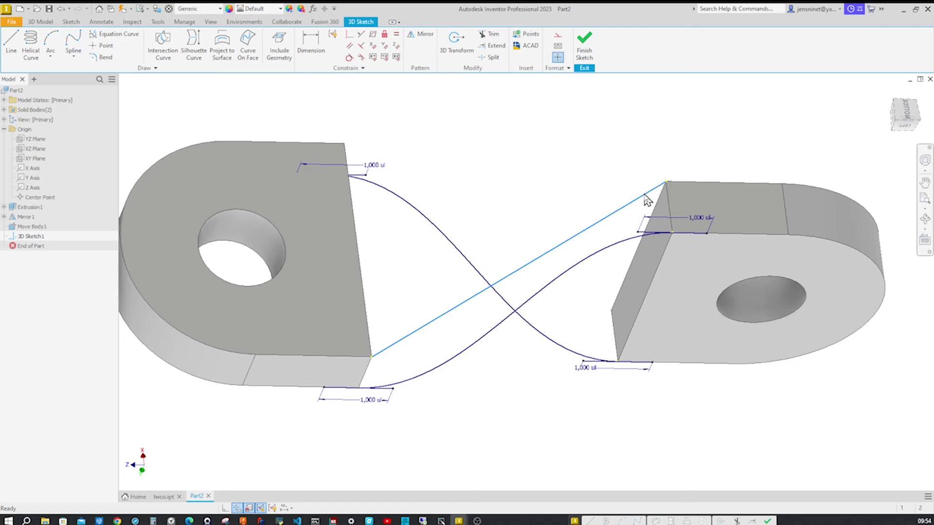
right_click(645, 200)
left_click(648, 273)
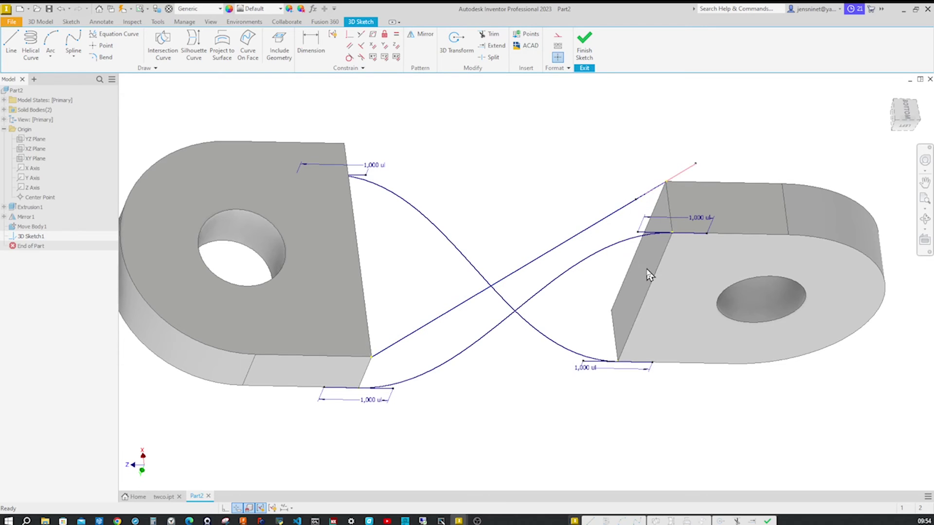
left_click(684, 173)
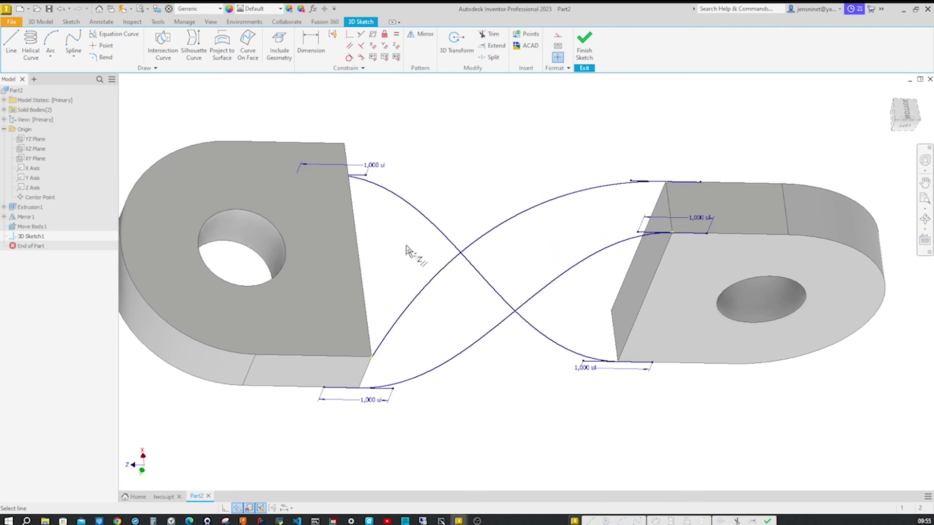
Step: Activate the third spline's handle at the upright lug and constrain it parallel with the Z axis
left_click(379, 350)
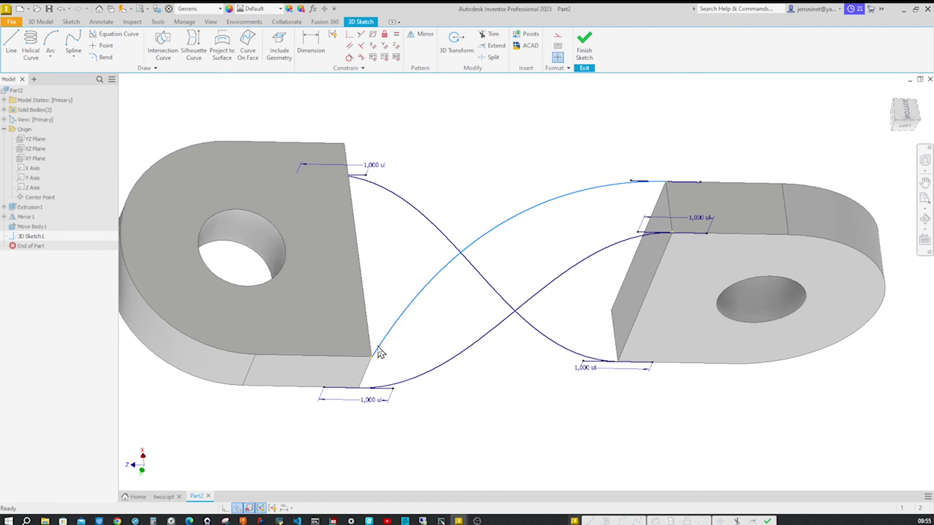
right_click(379, 350)
left_click(379, 185)
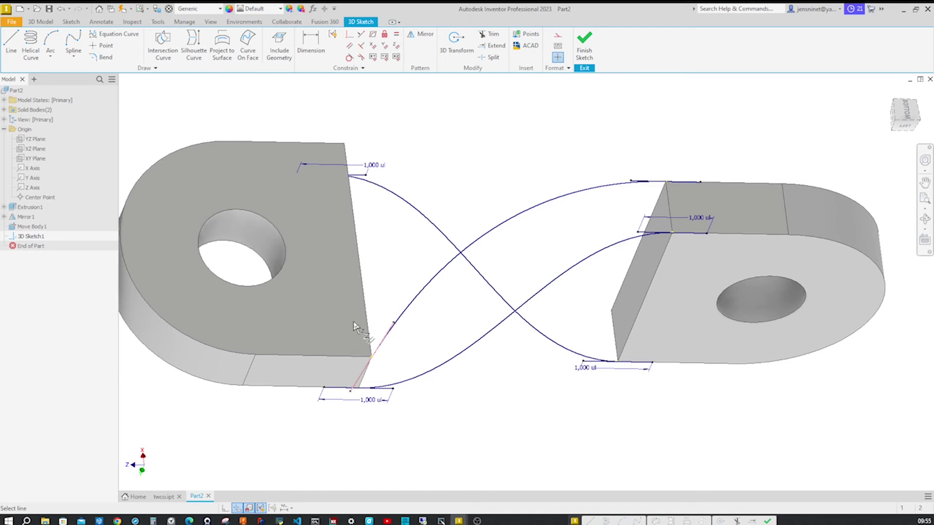
left_click(361, 381)
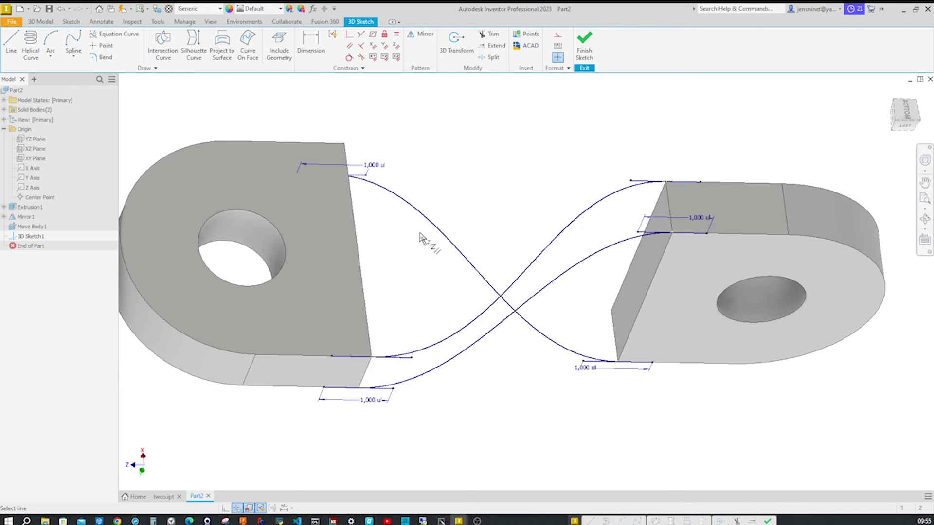
Step: Dimension the third spline's handles at both ends to 1 ul each
left_click(311, 43)
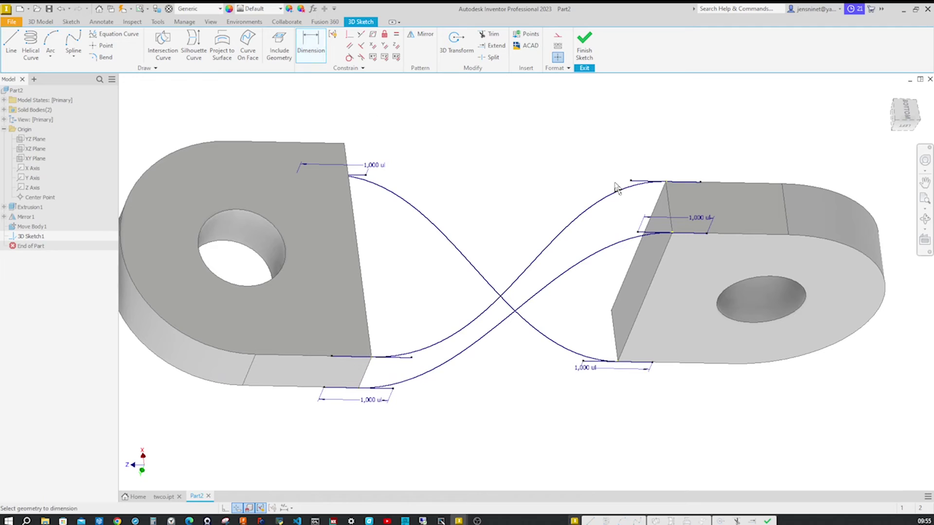
left_click(645, 181)
left_click(404, 360)
left_click(406, 344)
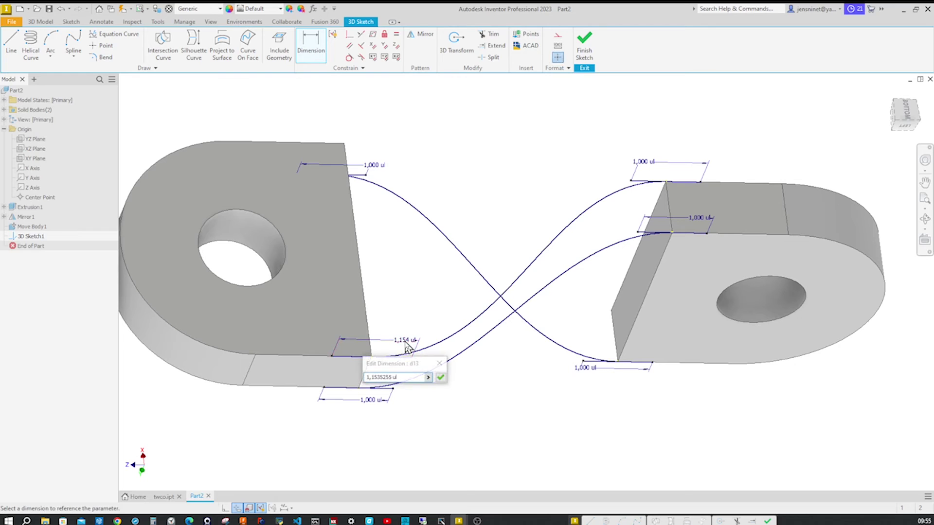
type("1")
left_click(441, 378)
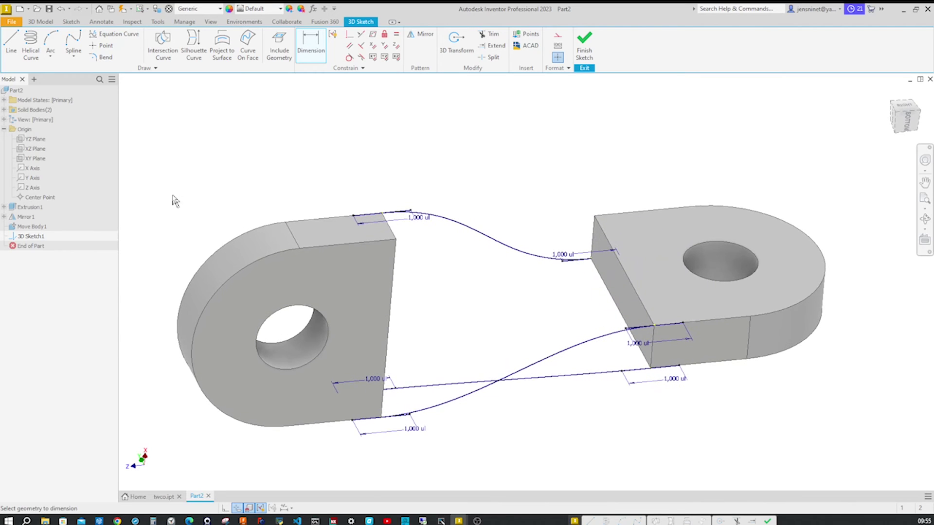
Step: Draw a fourth interpolation spline connecting the last free inner corners of the upright and flat lugs
left_click(72, 47)
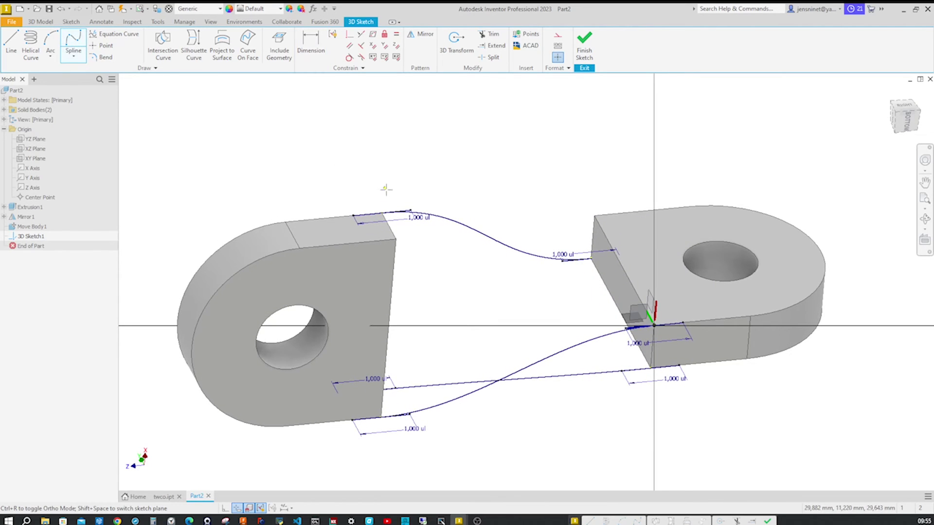
left_click(396, 238)
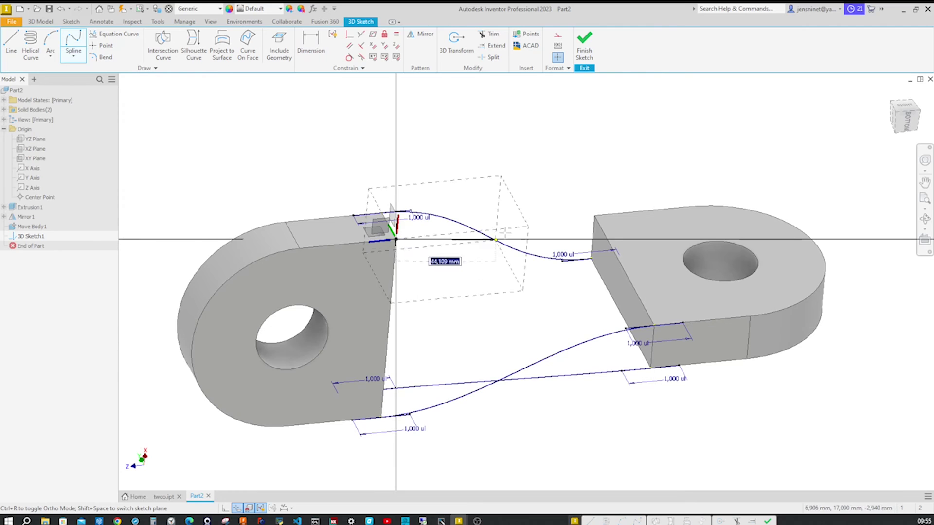
double_click(594, 215)
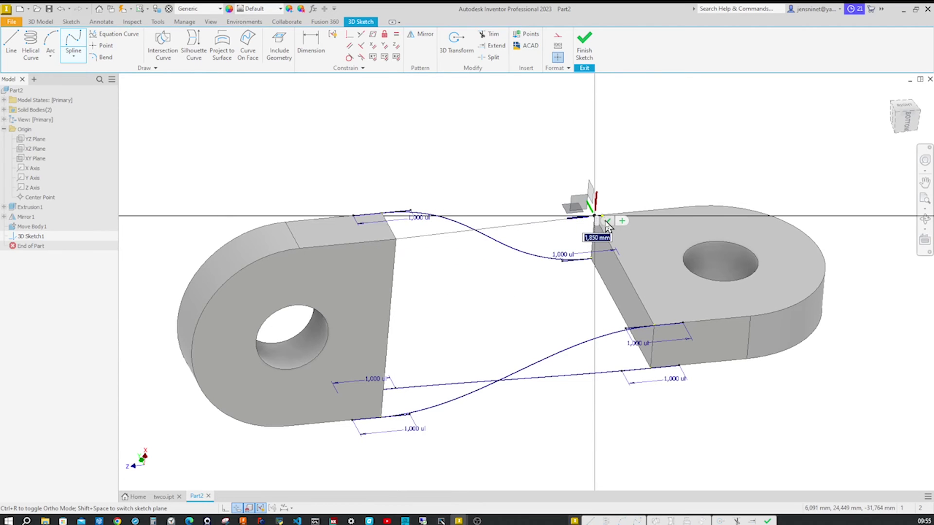
key("Escape")
Step: Activate the fourth spline's handle at the flat lug and constrain it parallel with the Z axis
left_click(575, 221)
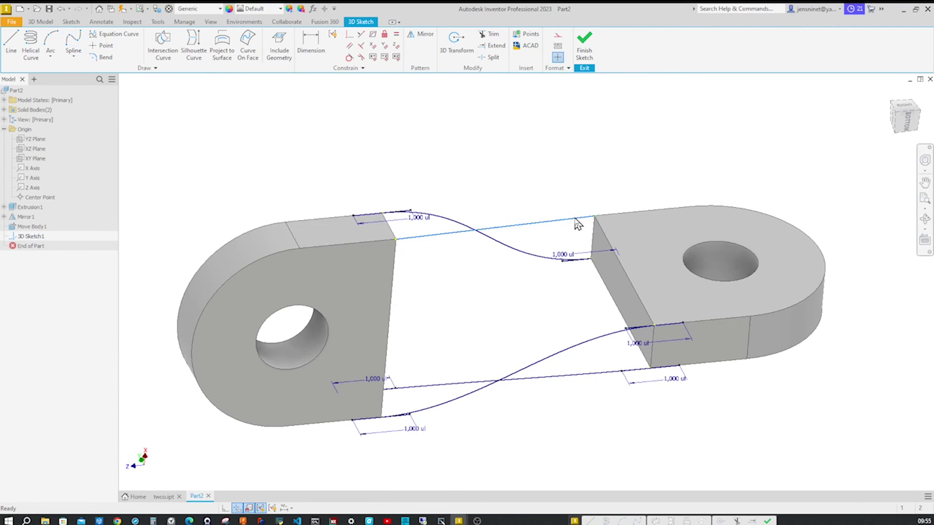
right_click(575, 220)
left_click(569, 298)
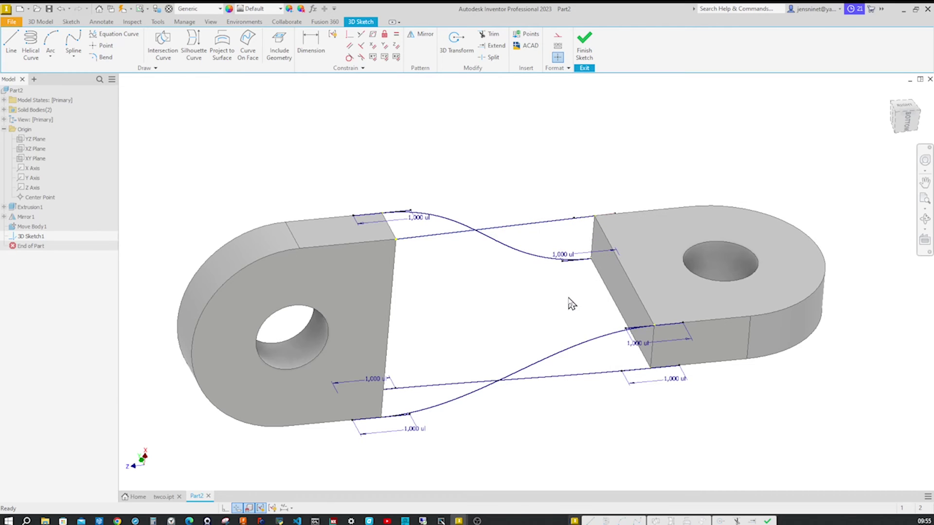
left_click(396, 48)
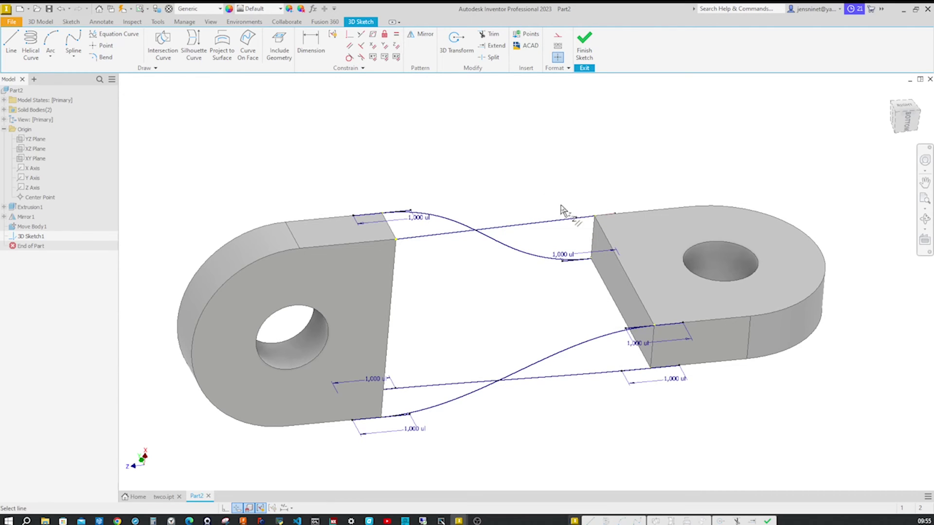
left_click(583, 218)
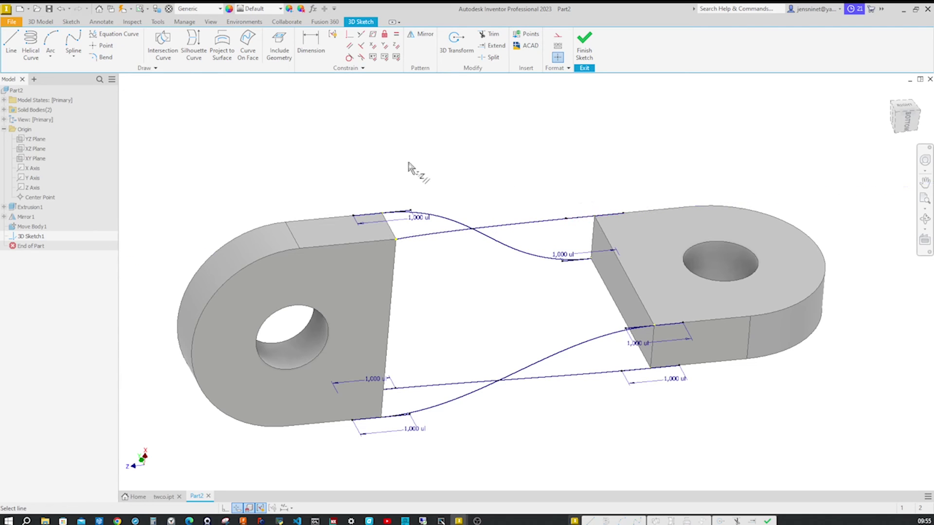
key("Escape")
Step: Activate the fourth spline's handle at the upright lug and constrain it parallel with the Z axis
right_click(409, 244)
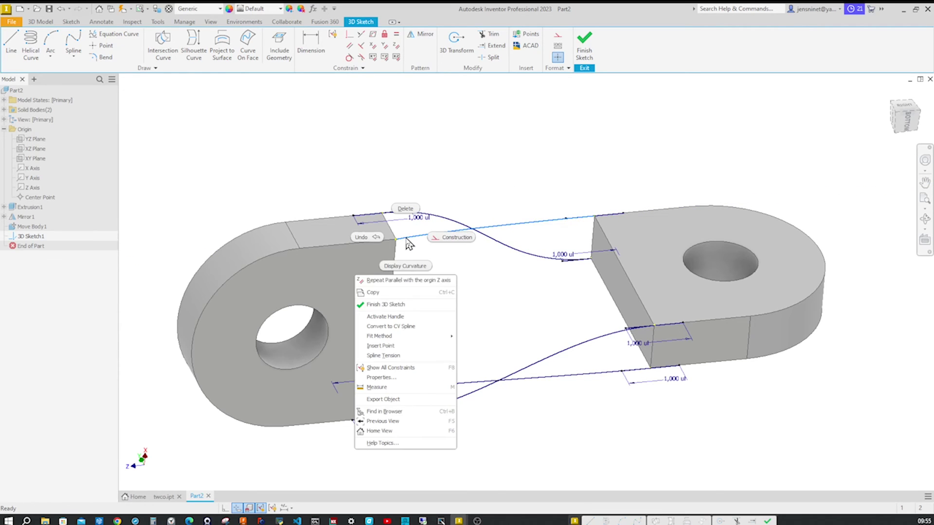
left_click(404, 323)
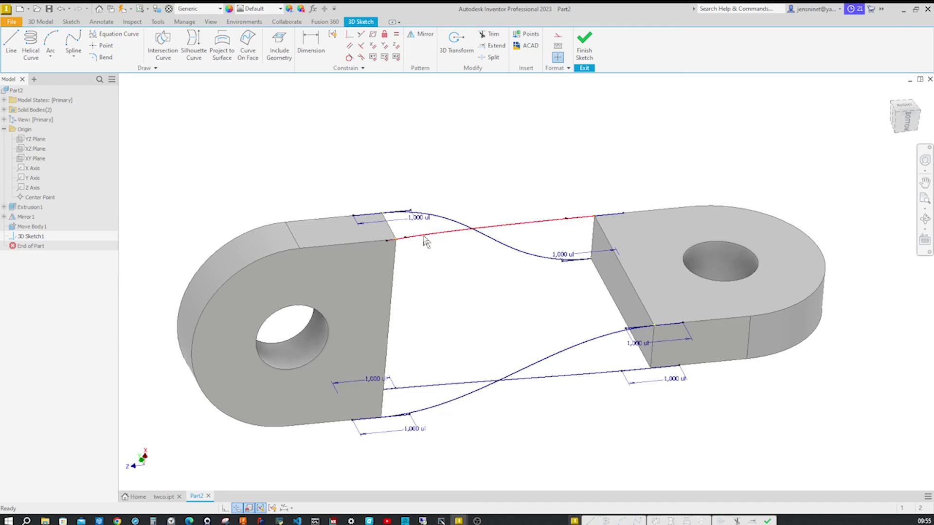
left_click(398, 47)
scroll(428, 165, "down", 4)
scroll(398, 232, "up", 2)
left_click(324, 205)
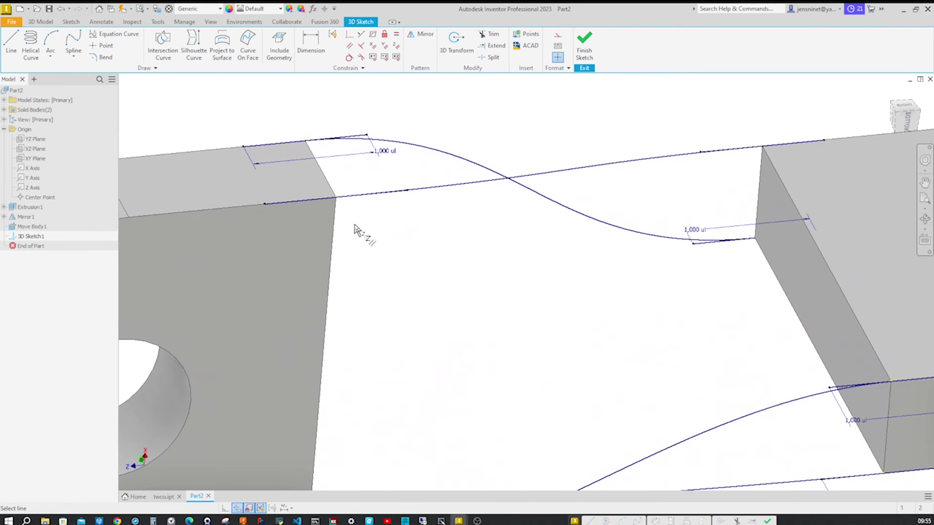
Step: Dimension the fourth spline's handle at the upright lug and set it to 1 ul
left_click(310, 43)
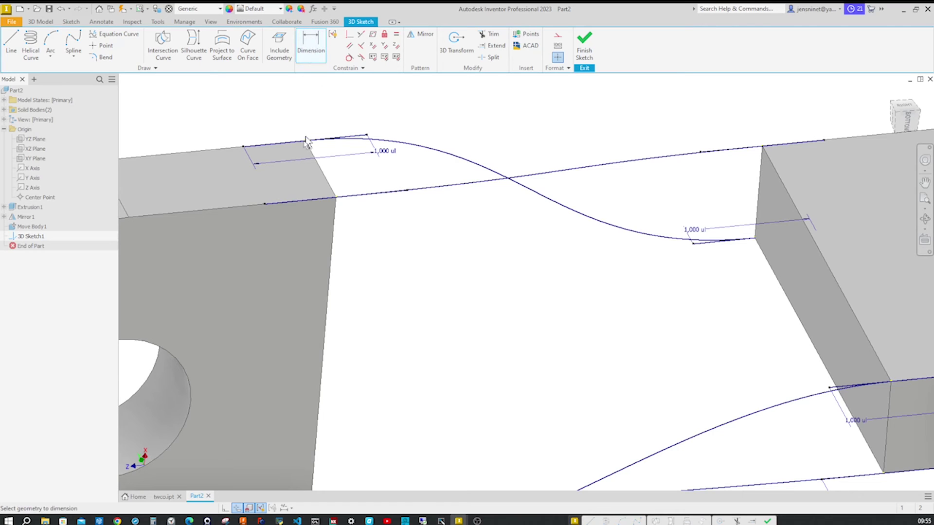
left_click(296, 205)
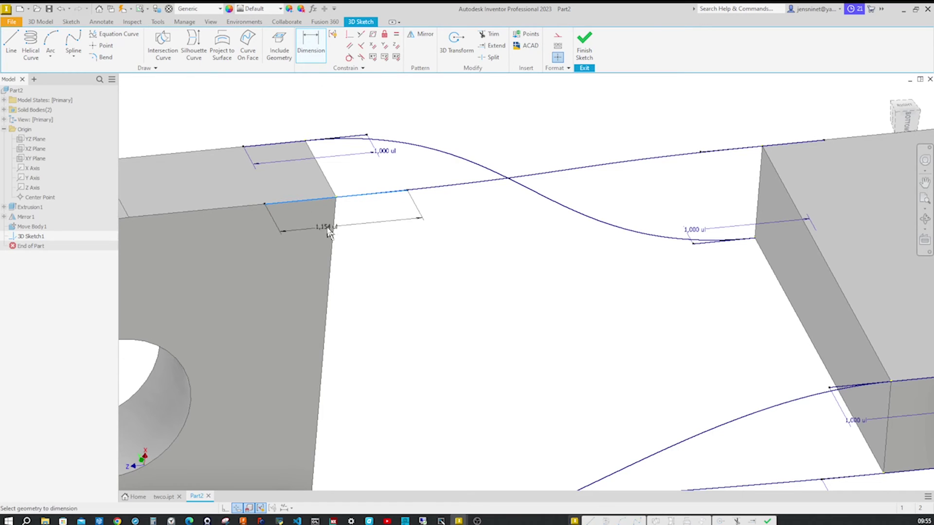
left_click(351, 238)
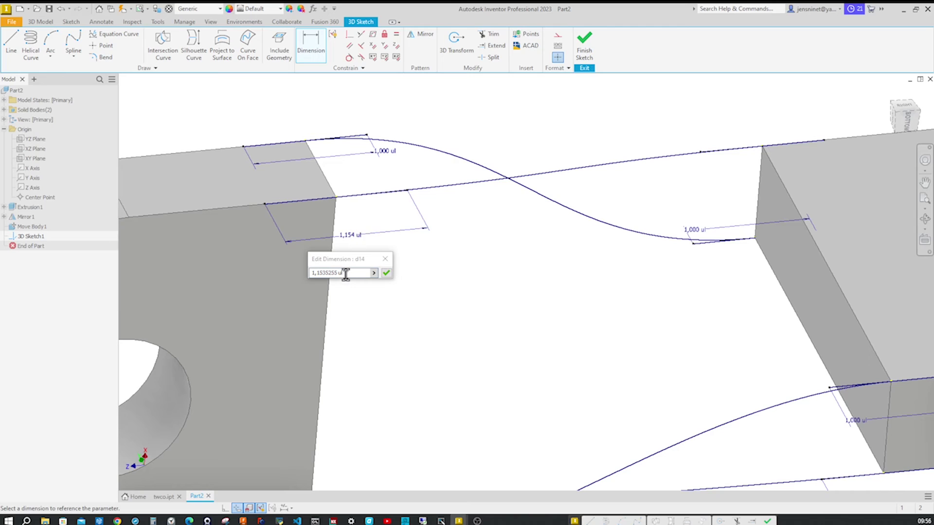
type("1")
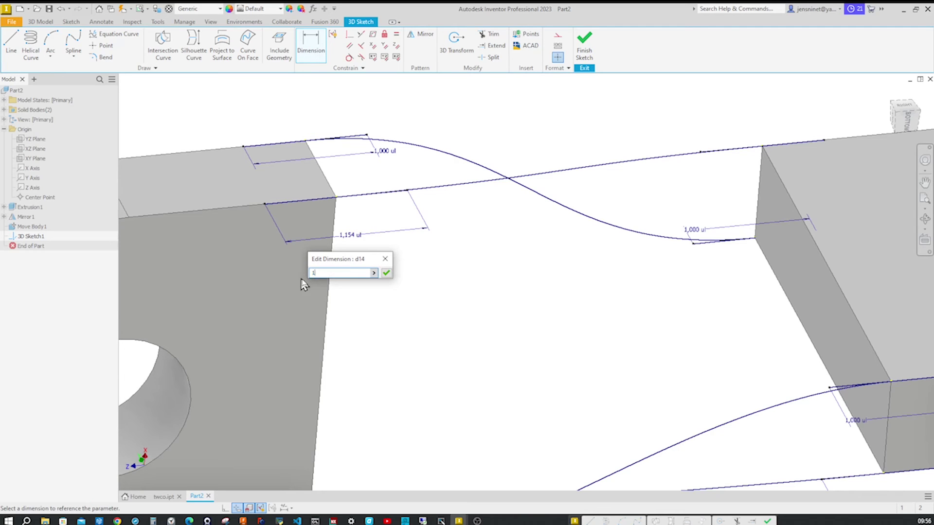
left_click(386, 274)
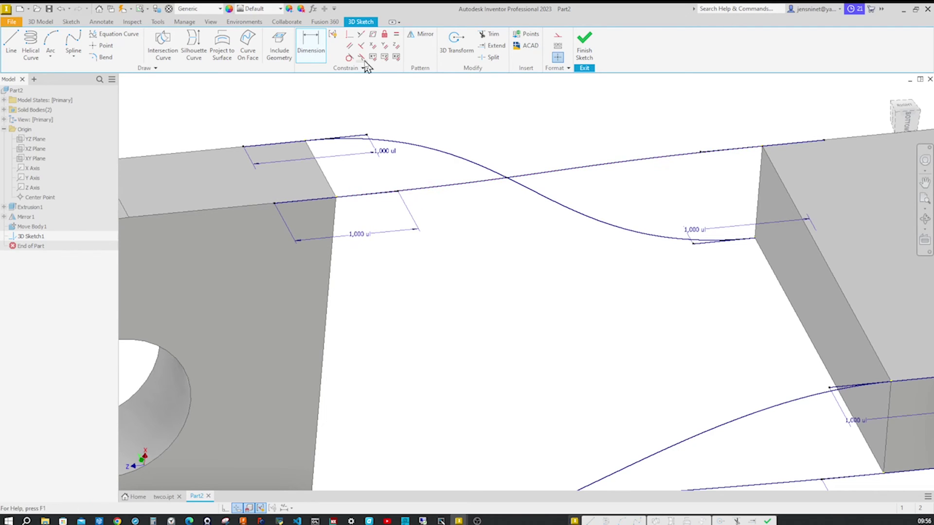
Step: Dimension the last undimensioned spline handle at 1 ul and finish the 3D sketch
left_click(794, 146)
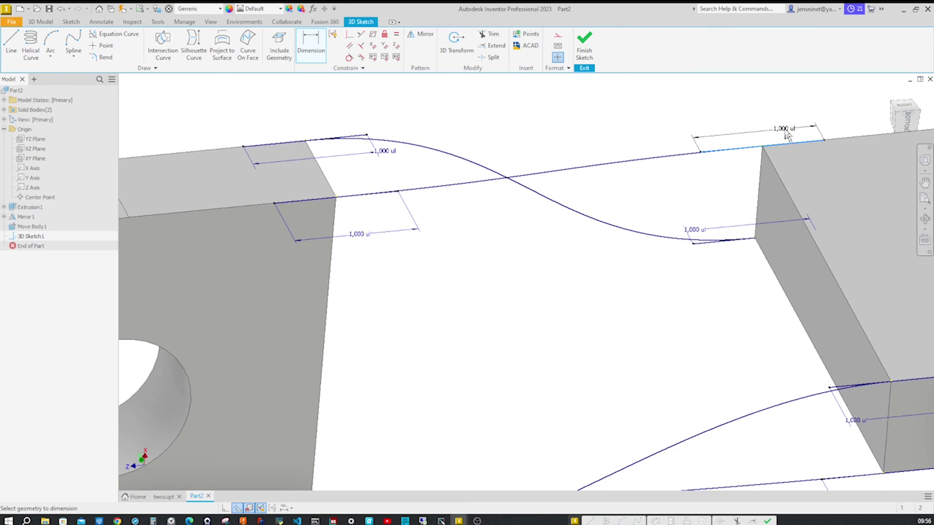
right_click(726, 118)
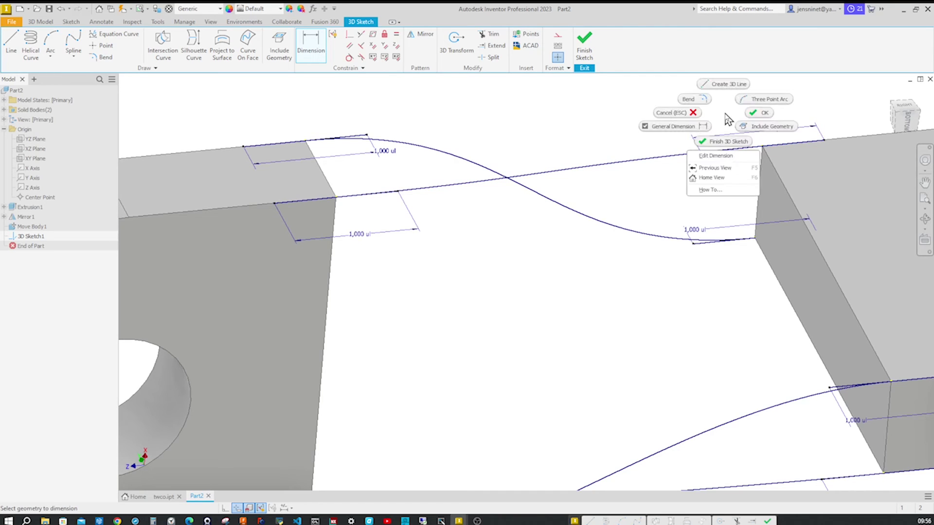
left_click(729, 141)
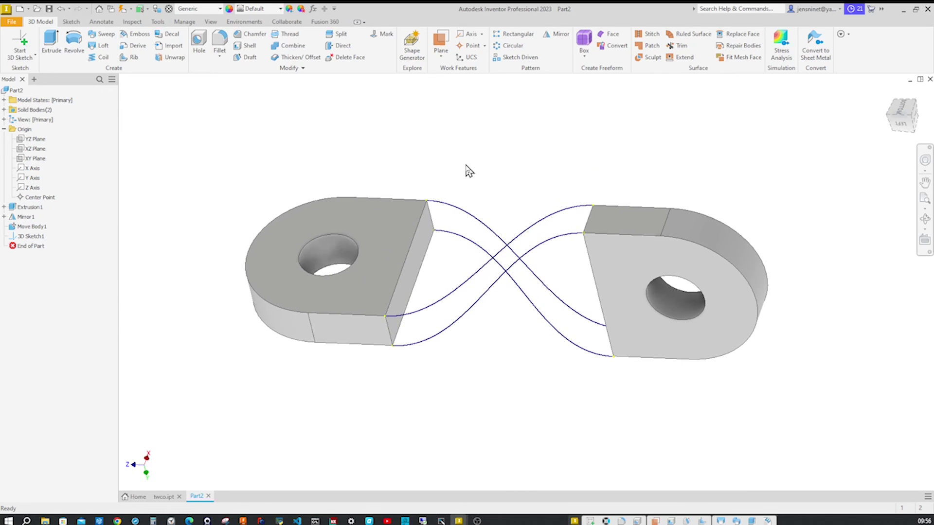
Step: Start a solid loft with the inner end faces of the flat and upright lugs as its two sections
left_click(102, 48)
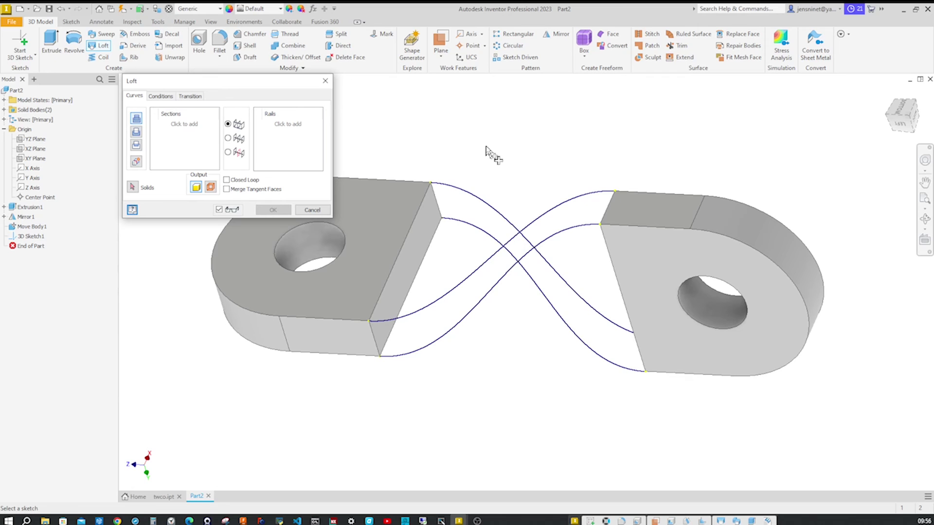
left_click(440, 225)
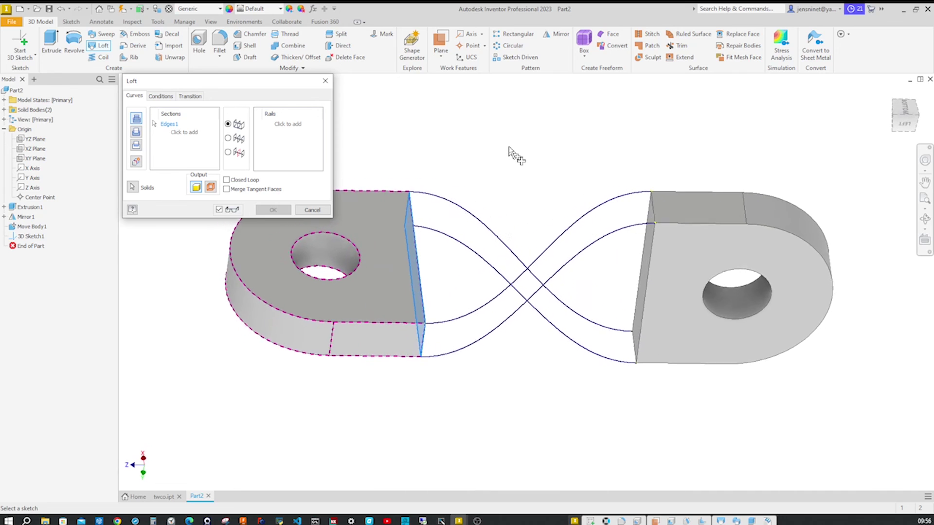
left_click(654, 201)
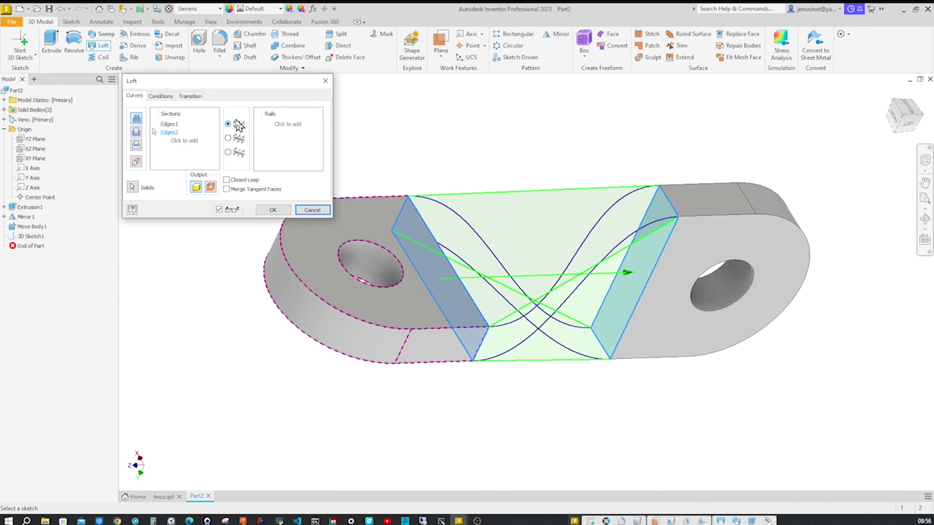
Step: Add all four sketched splines as rails and create the twisted loft between the lugs
left_click(274, 124)
mouse_move(481, 165)
middle_mouse_down("shift")
mouse_move(536, 277)
mouse_move(521, 314)
middle_mouse_up("shift")
left_click(523, 321)
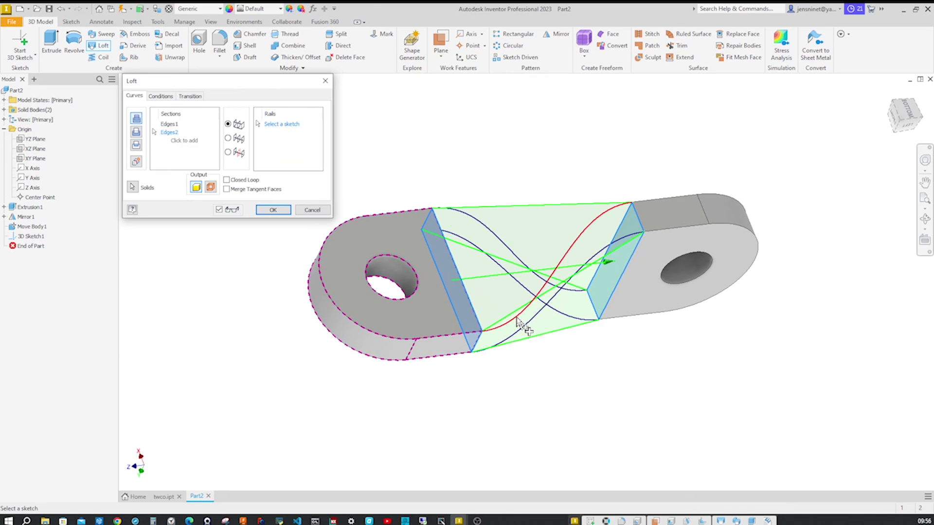
left_click(488, 228)
left_click(489, 258)
left_click(524, 328)
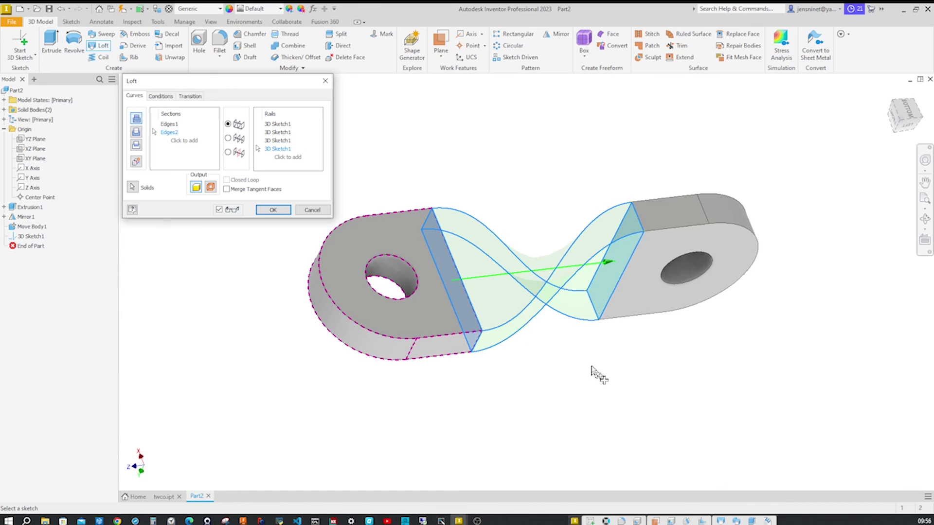
middle_click_drag(591, 368, 486, 335, "shift")
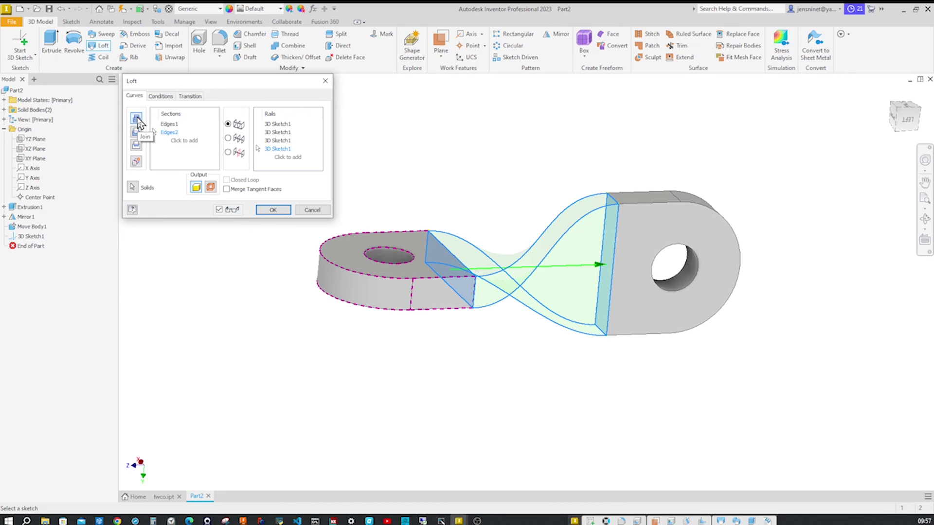
left_click(280, 211)
key("F6")
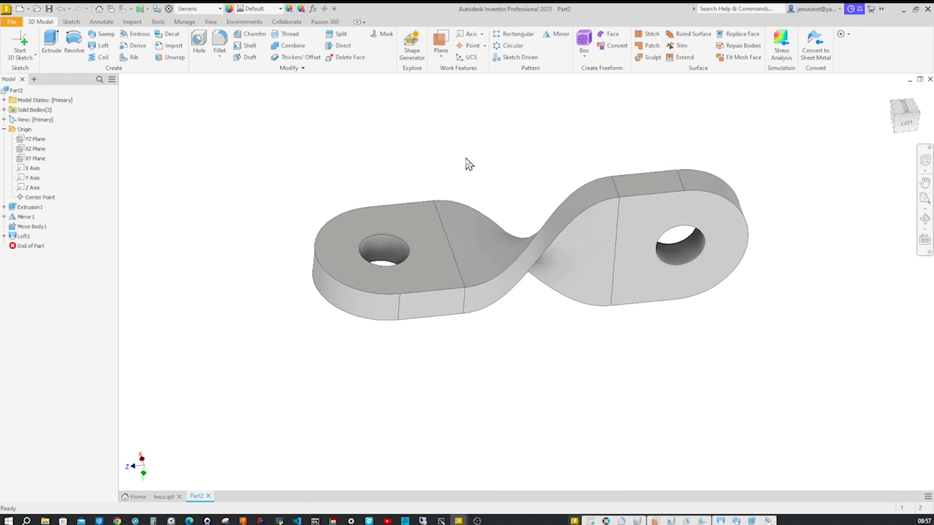
Step: Combine the two solids with a join, using the upright lug as base body and the flat lug with its twisted section as tool body
left_click(4, 110)
left_click(30, 119)
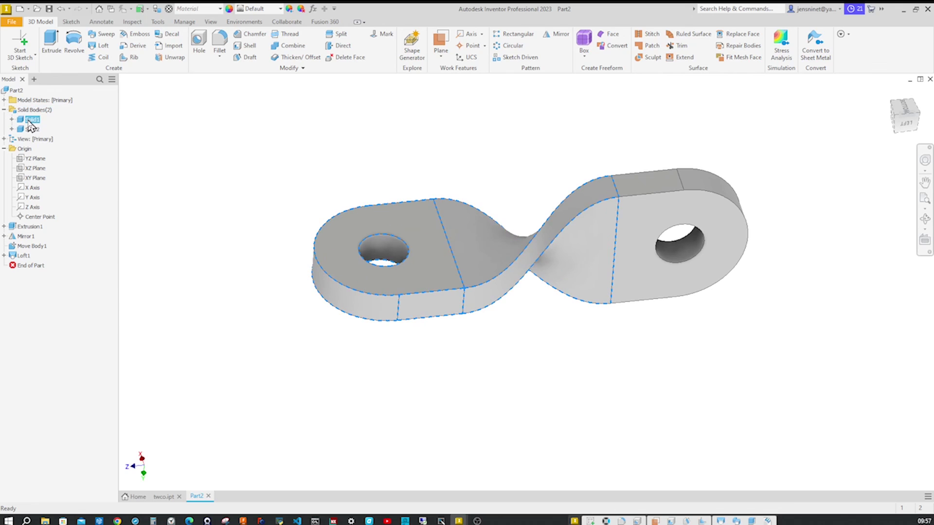
left_click(29, 129)
left_click(446, 161)
left_click(289, 45)
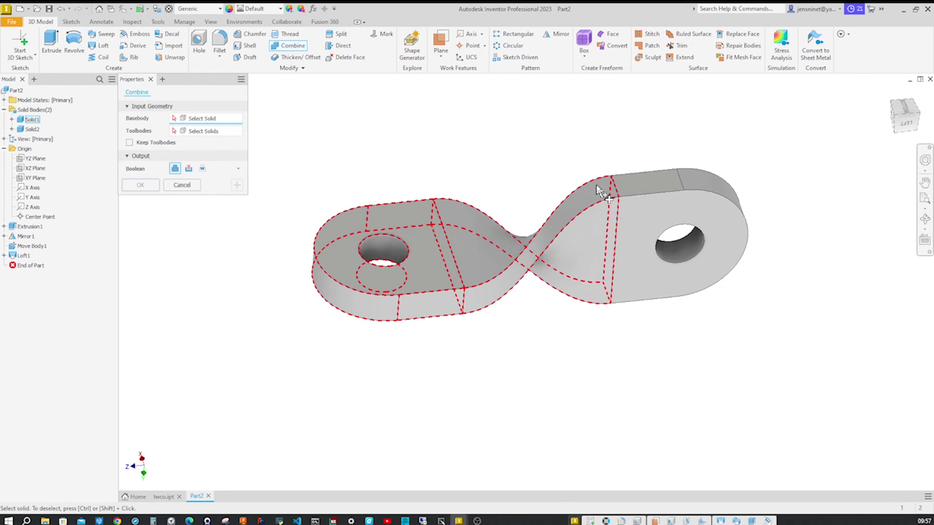
left_click(627, 209)
left_click(603, 228)
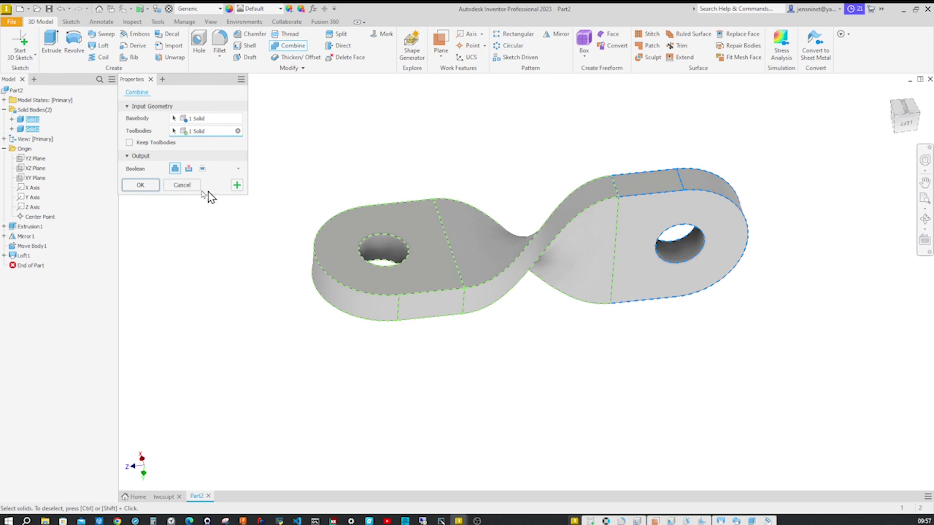
left_click(140, 185)
key("F6")
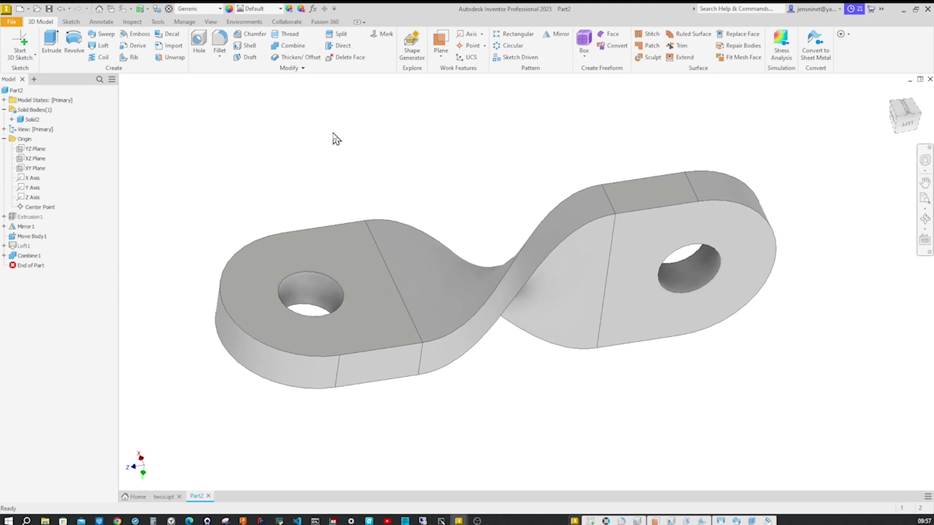
Step: Chamfer both rim edges of each hole and both continuous outer contour edges of the part by 1 mm
left_click(251, 33)
left_click(262, 125)
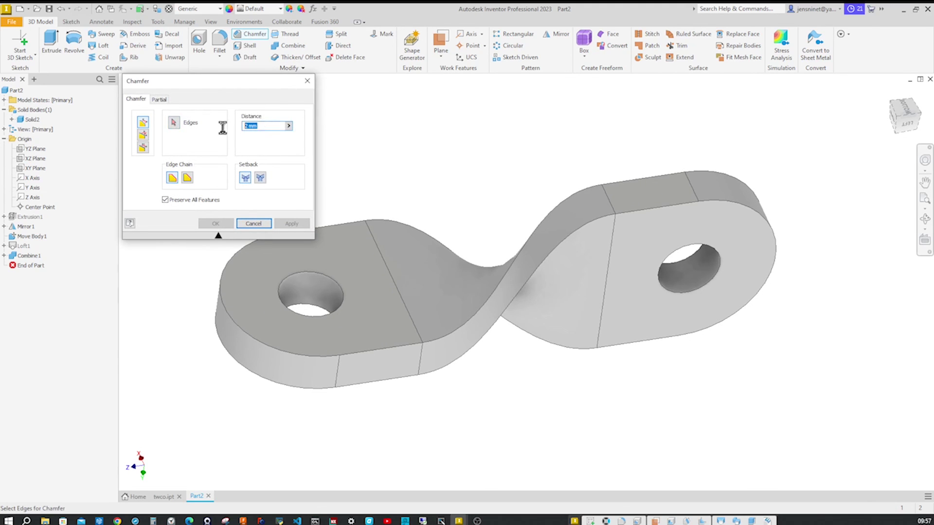
type("1")
left_click(313, 274)
left_click(320, 315)
left_click(674, 294)
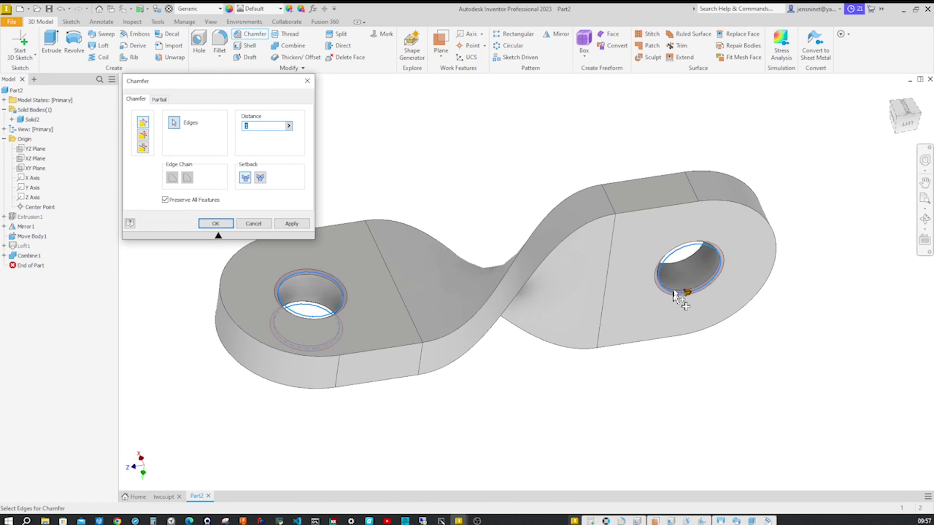
left_click(680, 265)
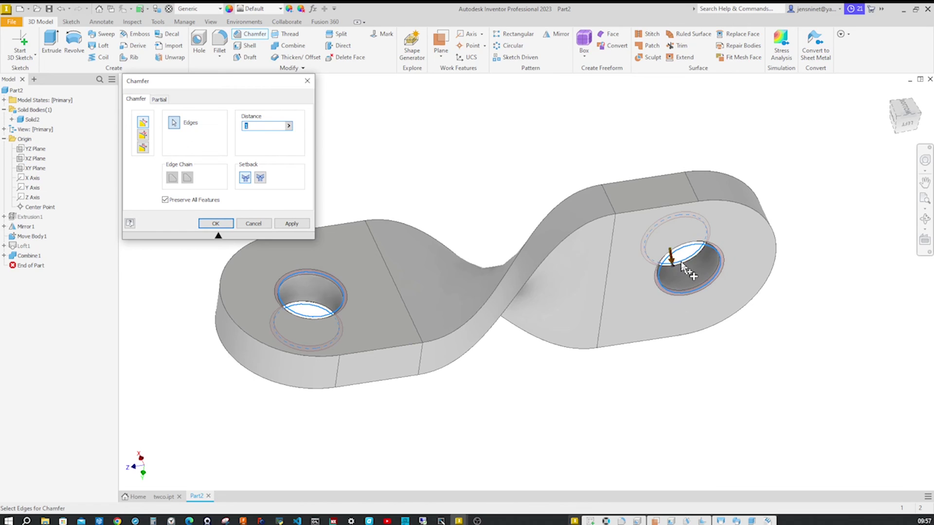
left_click(655, 211)
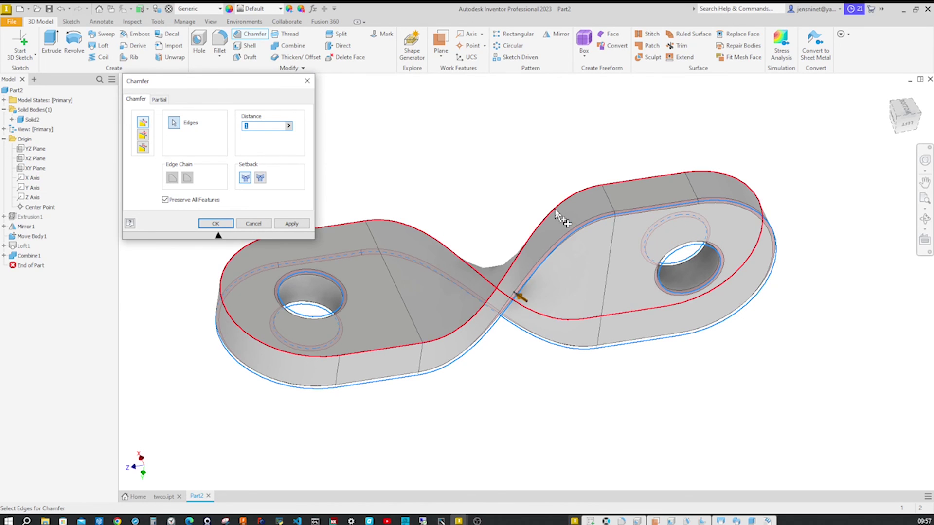
left_click(290, 225)
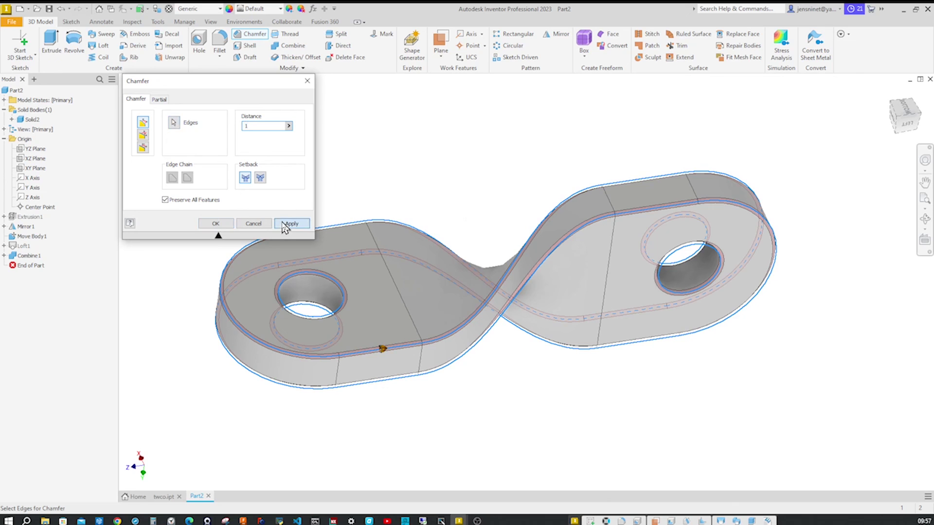
left_click(257, 224)
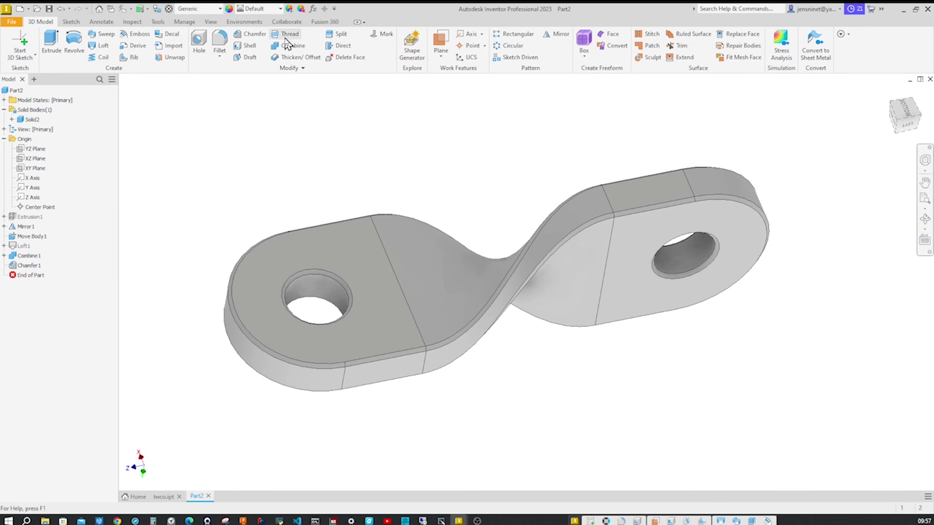
Step: Set the part's appearance to Cyan
left_click(280, 8)
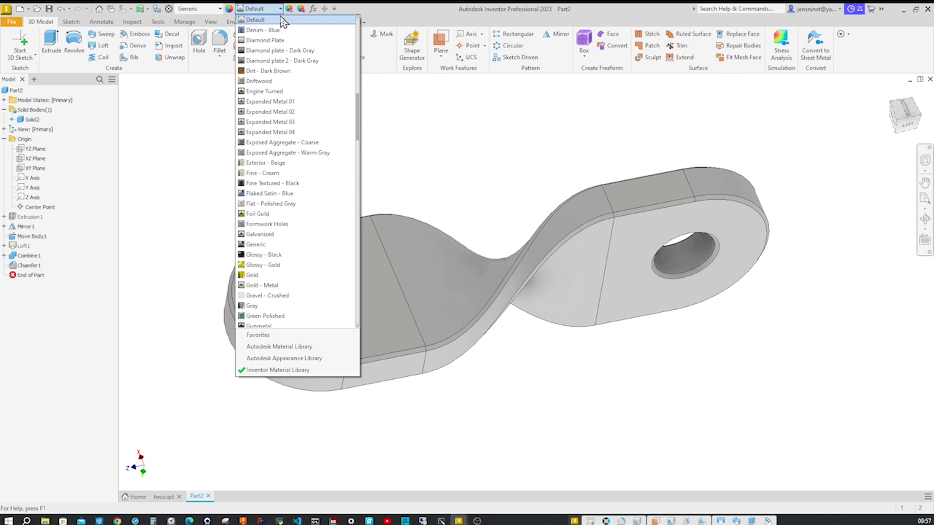
left_click_drag(358, 109, 358, 97)
left_click(259, 52)
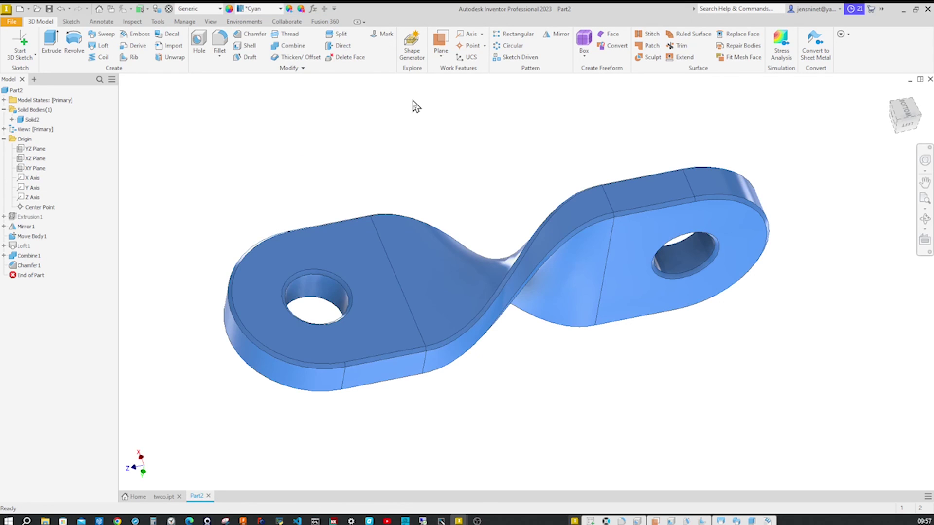